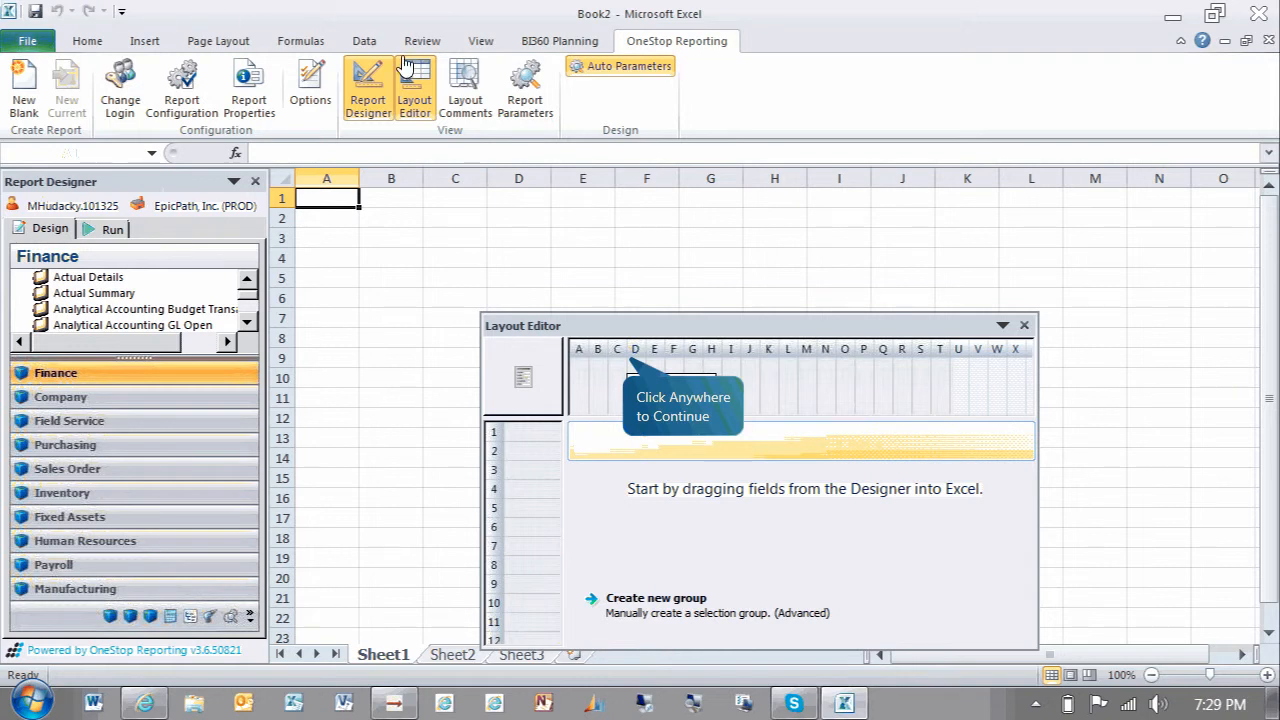
# Dismiss the Layout Editor hint and select cell A2 to start adding the report header
pyautogui.click(632, 365)
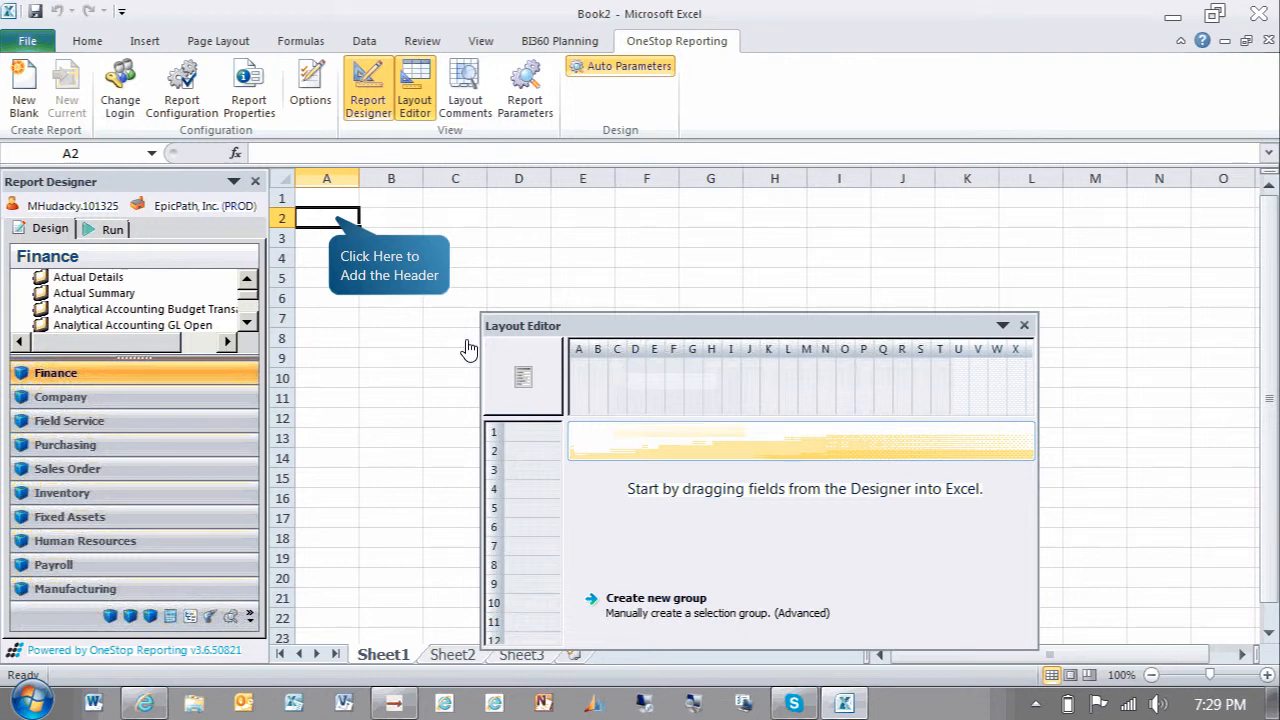
pyautogui.click(339, 225)
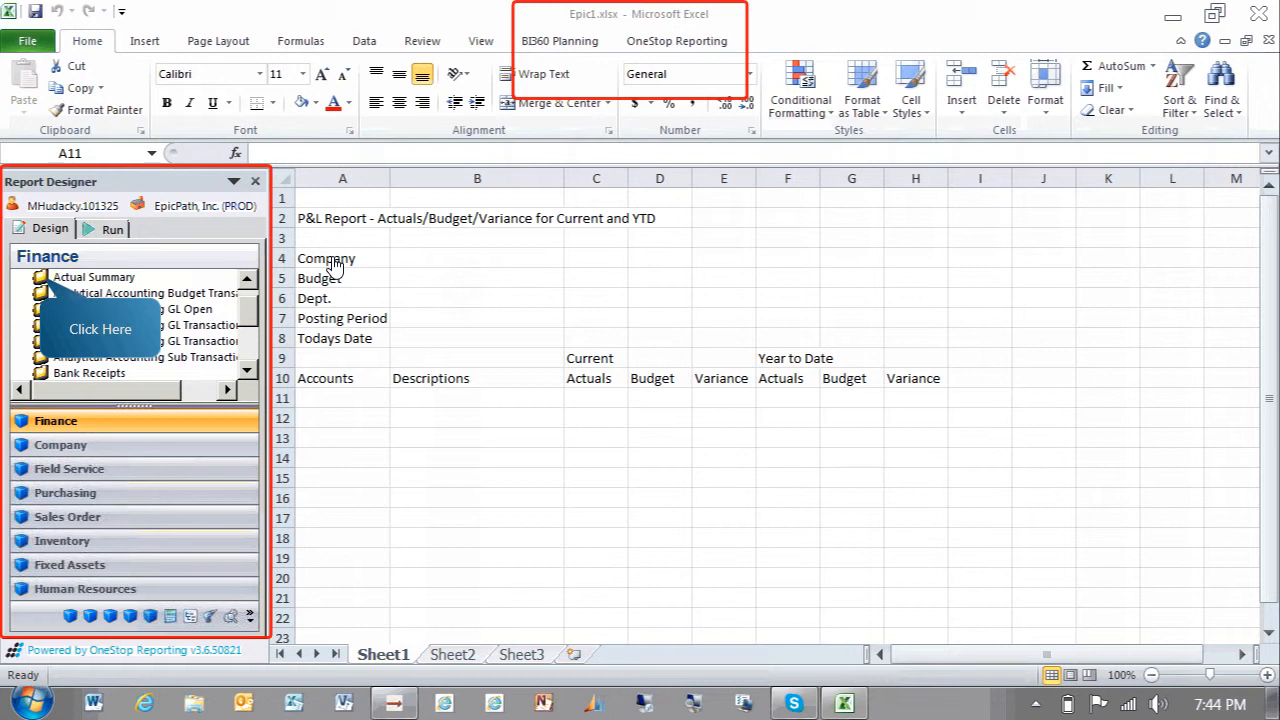
# Expand Actual Summary and Account String, place Segment2 in cell A11 under Accounts, and create a new row selection group
pyautogui.click(50, 284)
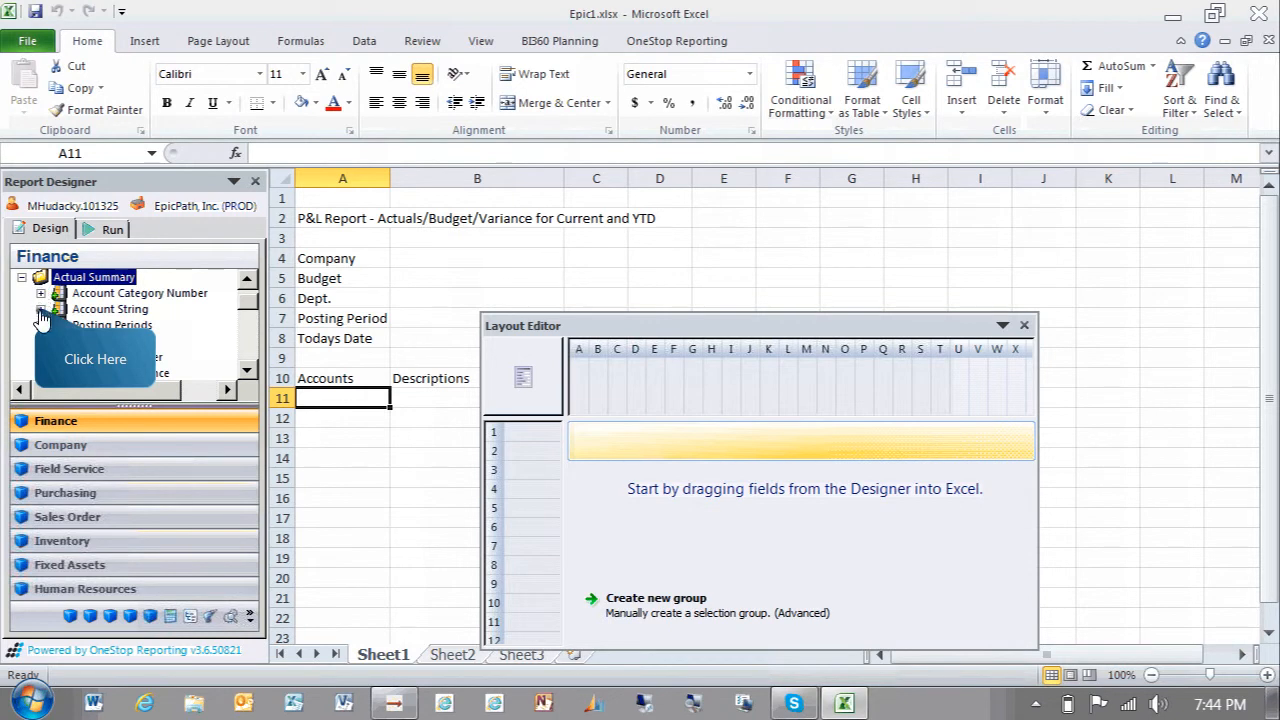
pyautogui.click(40, 312)
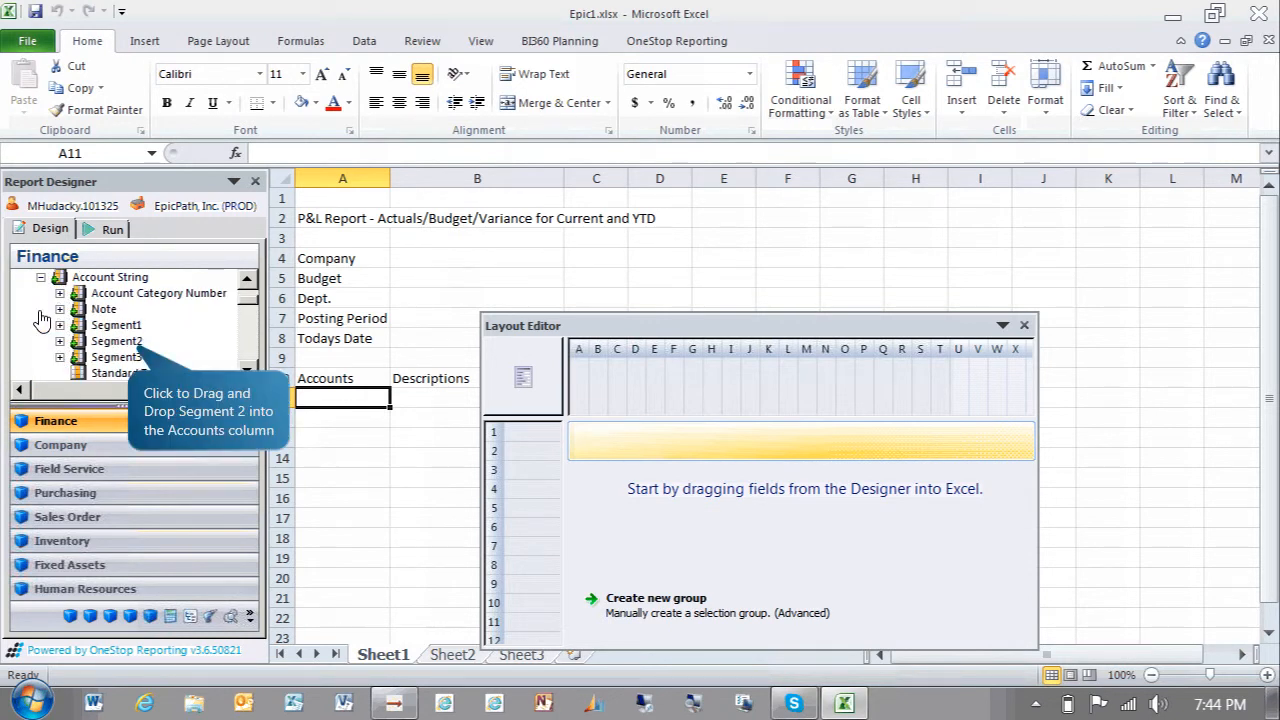
pyautogui.click(136, 344)
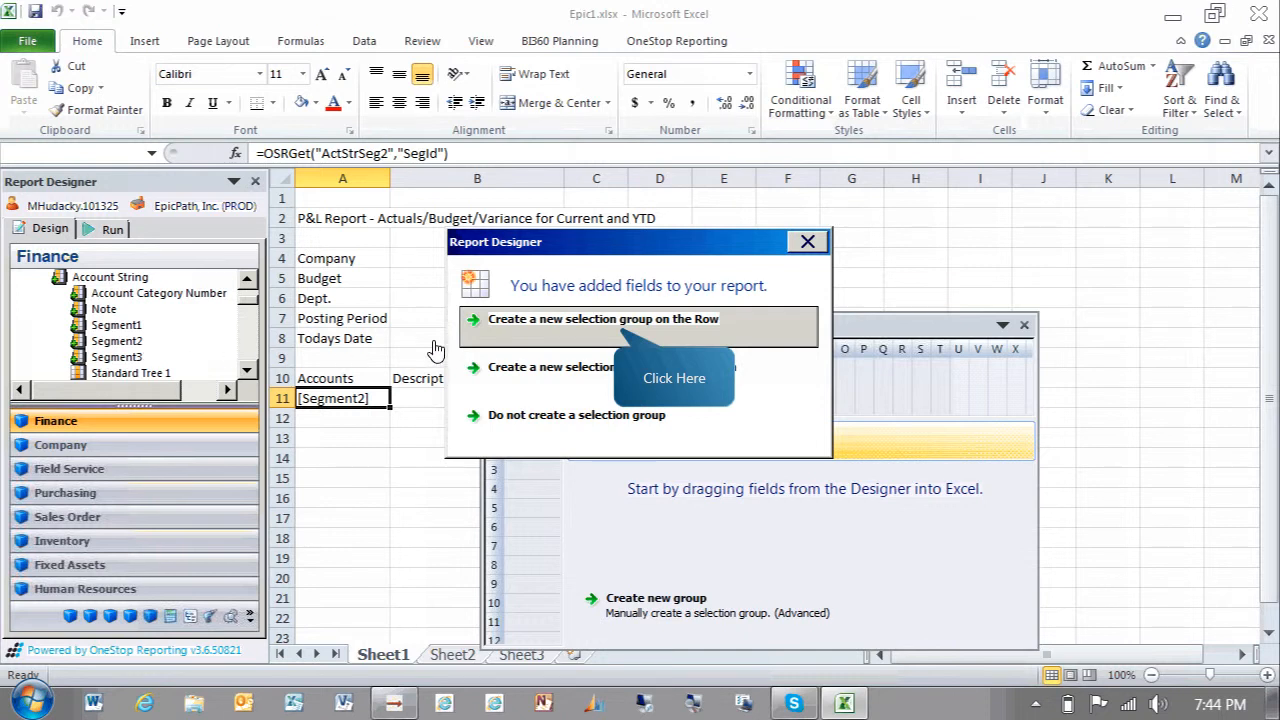
pyautogui.click(624, 320)
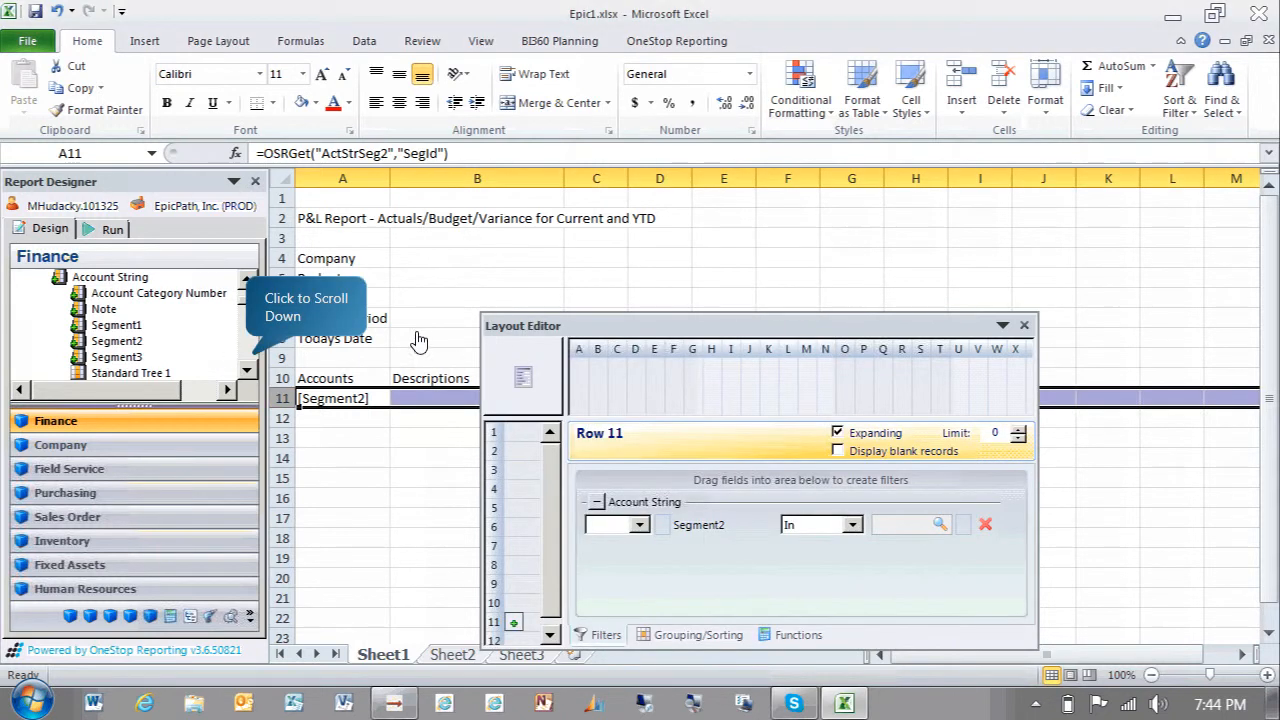
# Add the Account Description field to cell B11 under Descriptions
pyautogui.click(253, 365)
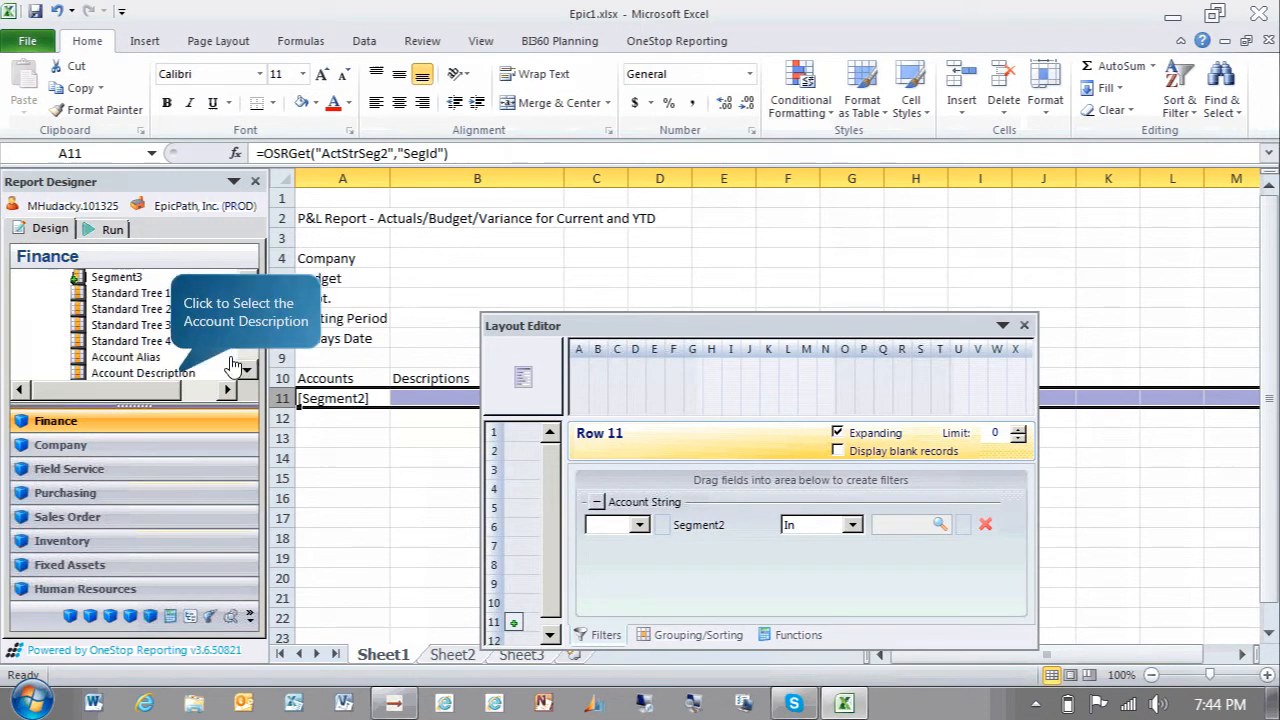
pyautogui.click(180, 374)
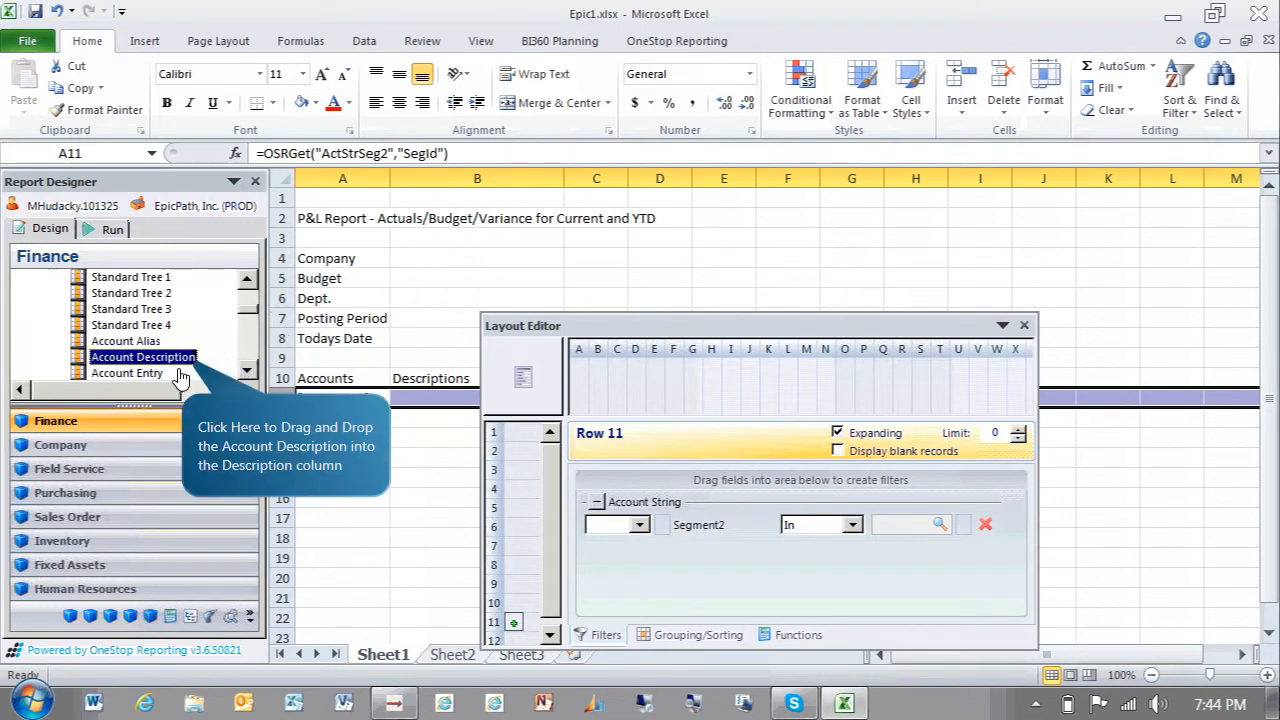
pyautogui.moveTo(185, 365); pyautogui.dragTo(477, 398)
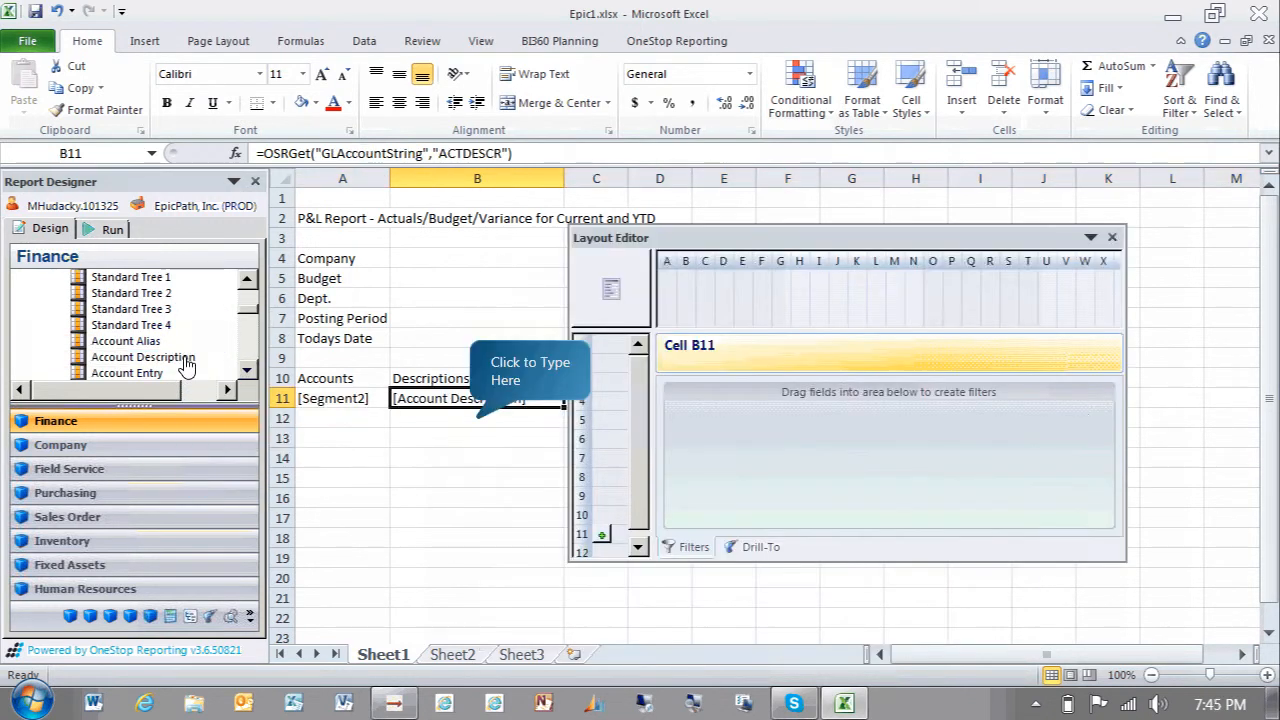
# Enter Revenues in cell B12
pyautogui.click(477, 420)
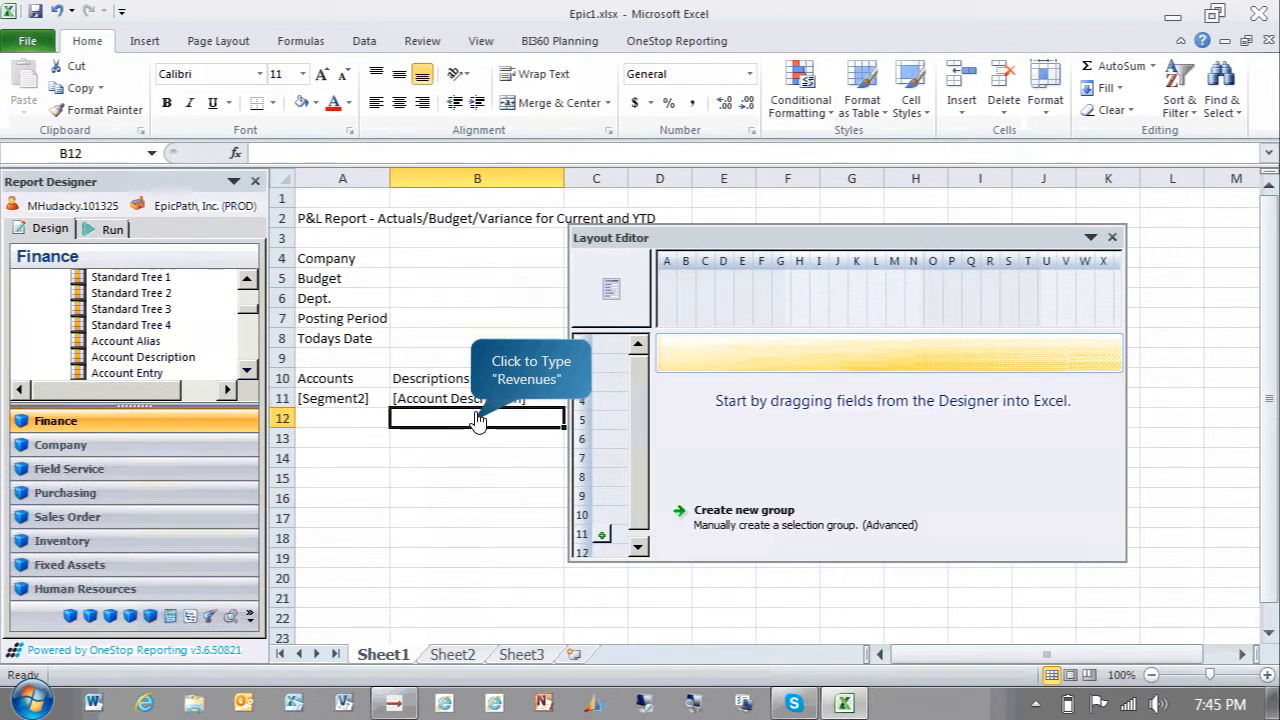
pyautogui.write('Revenues')
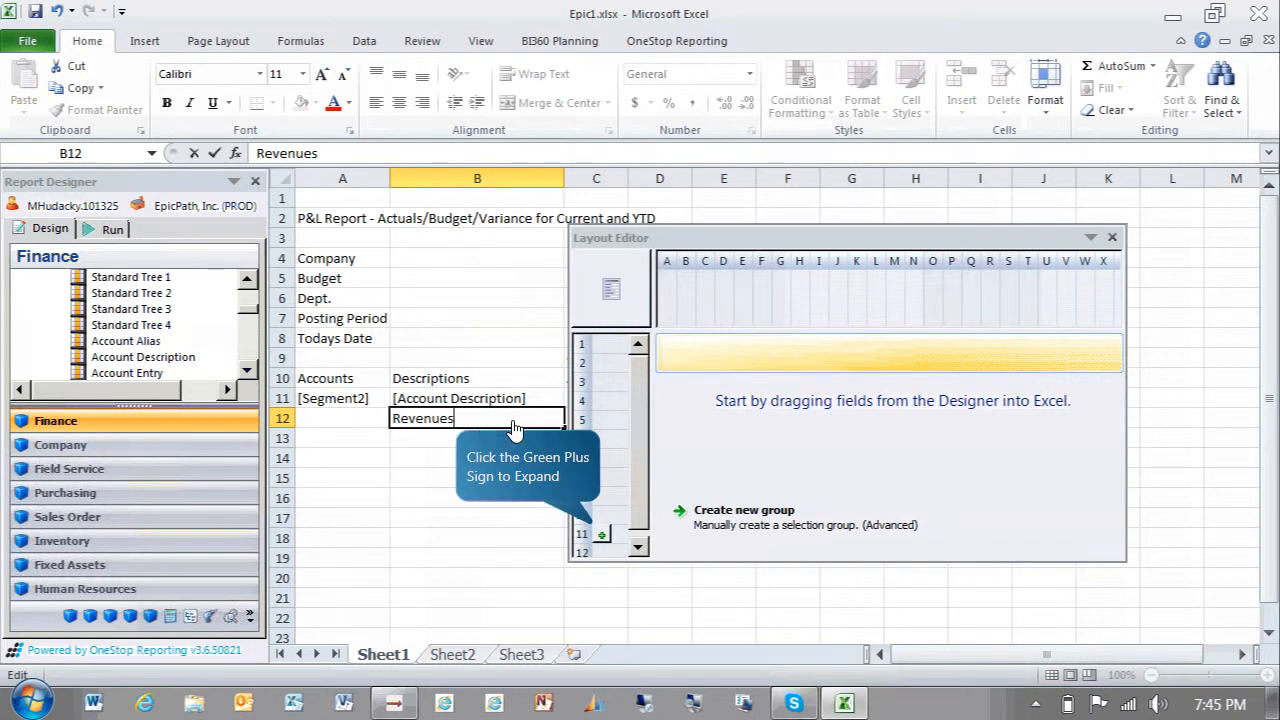
# Filter the row 11 Segment2 selection group to the account range 4000 to 4142
pyautogui.click(601, 535)
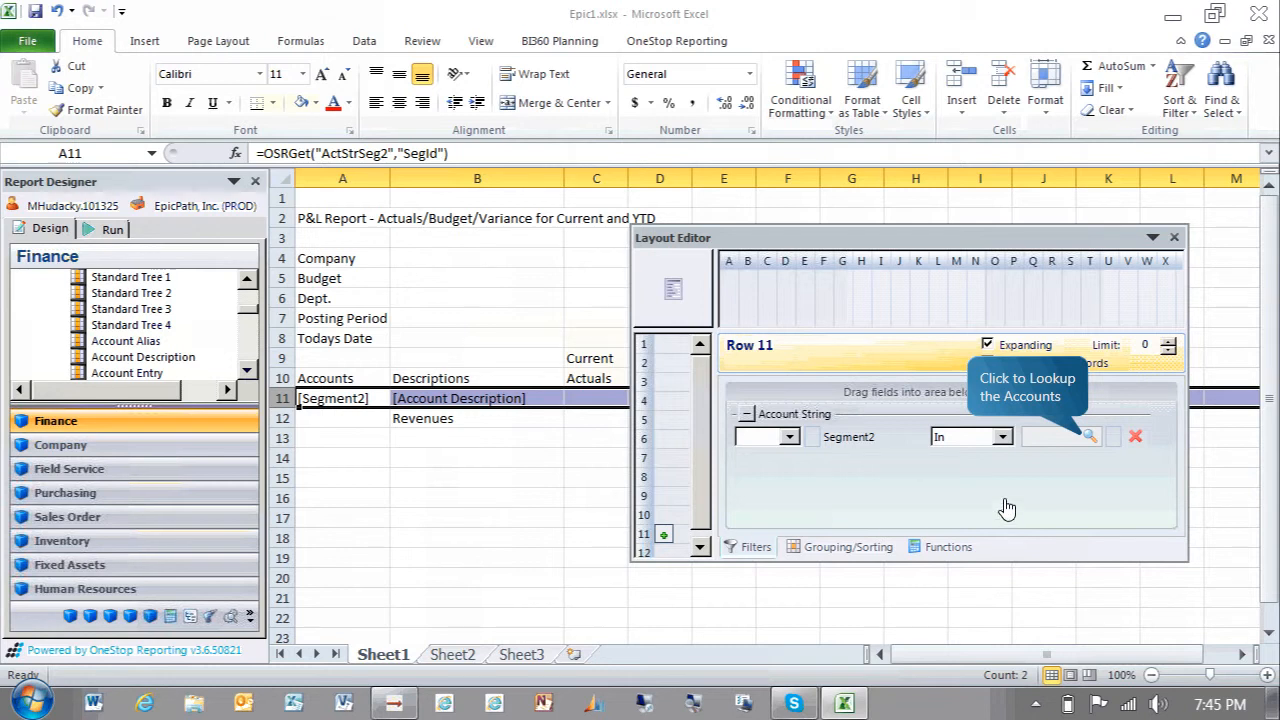
pyautogui.click(1091, 438)
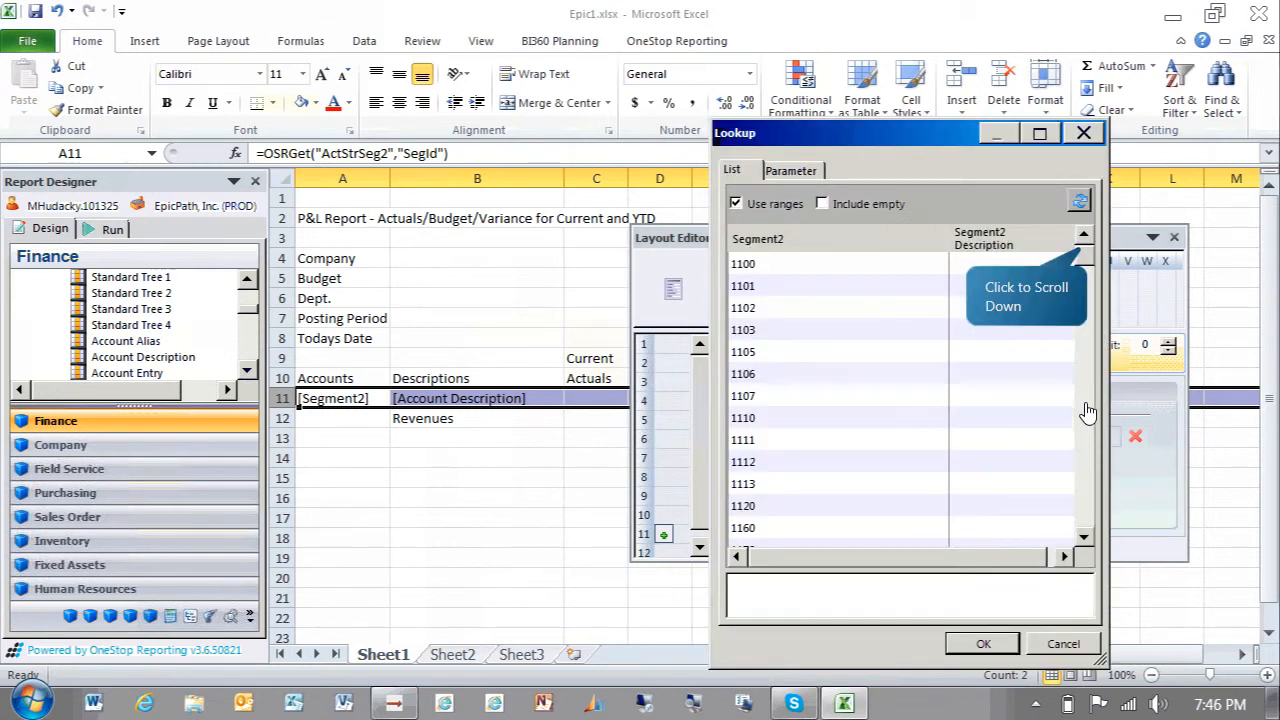
pyautogui.click(1084, 262)
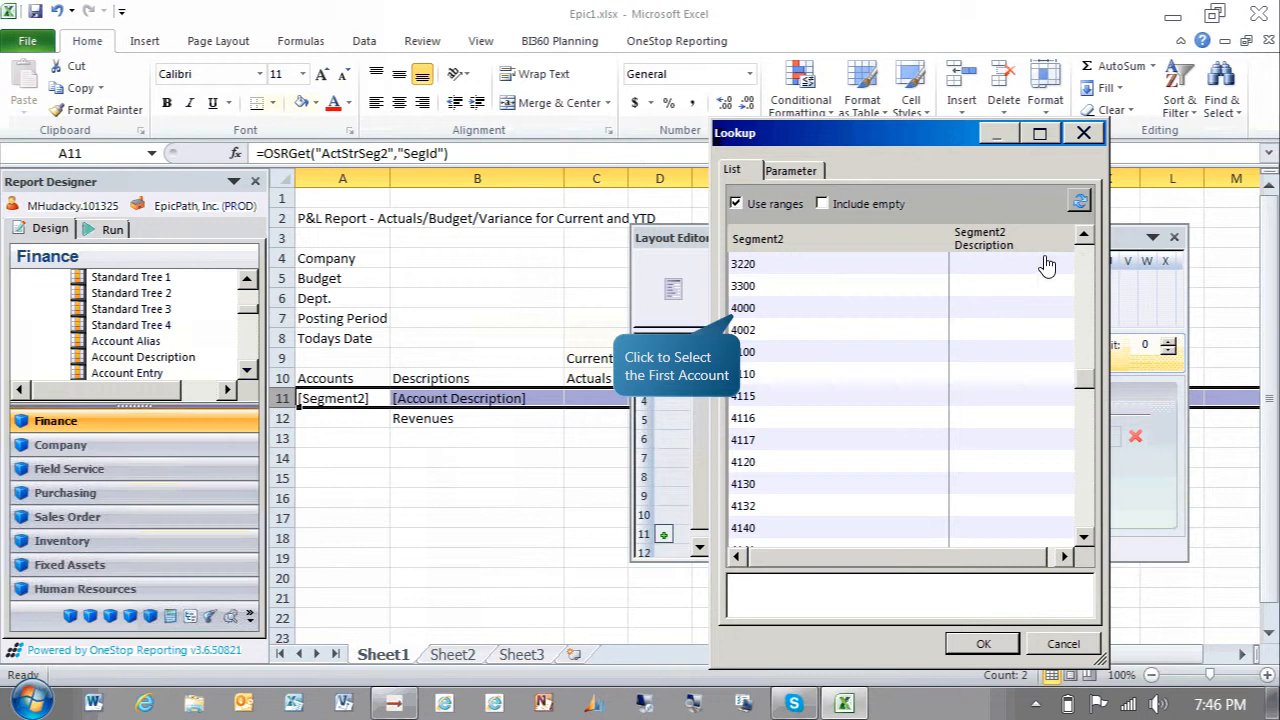
pyautogui.click(756, 309)
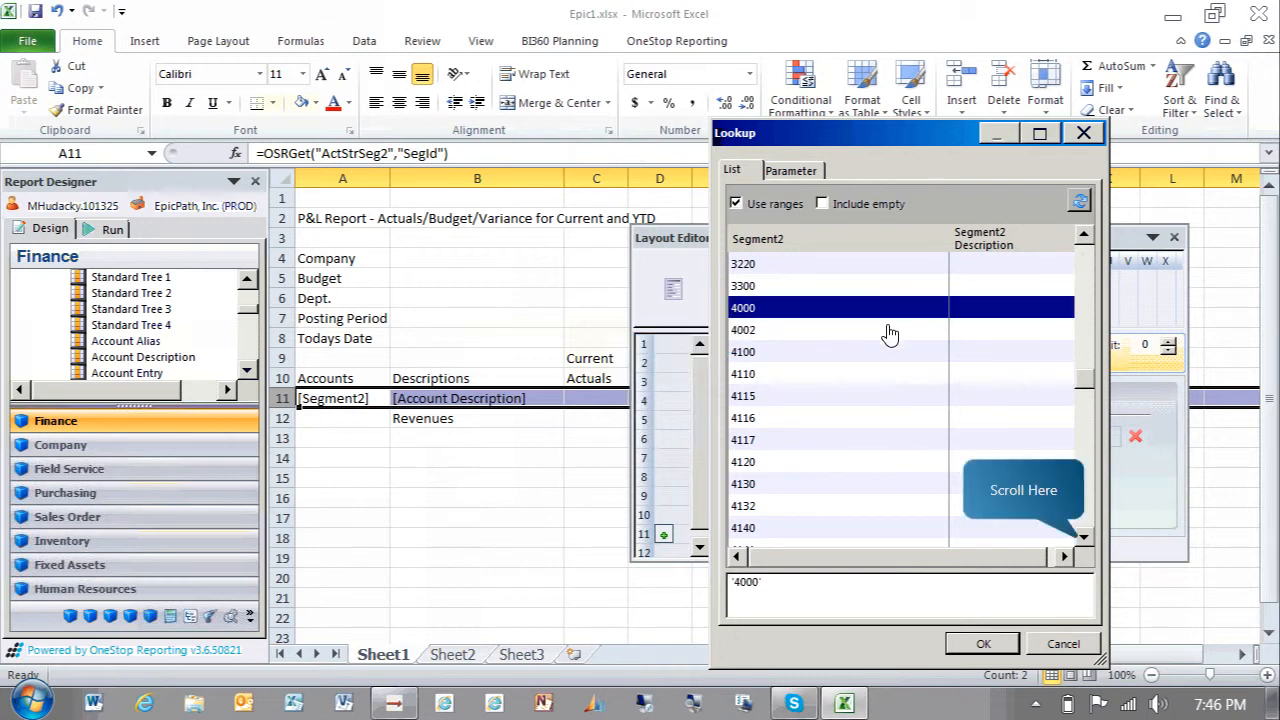
pyautogui.click(1084, 538)
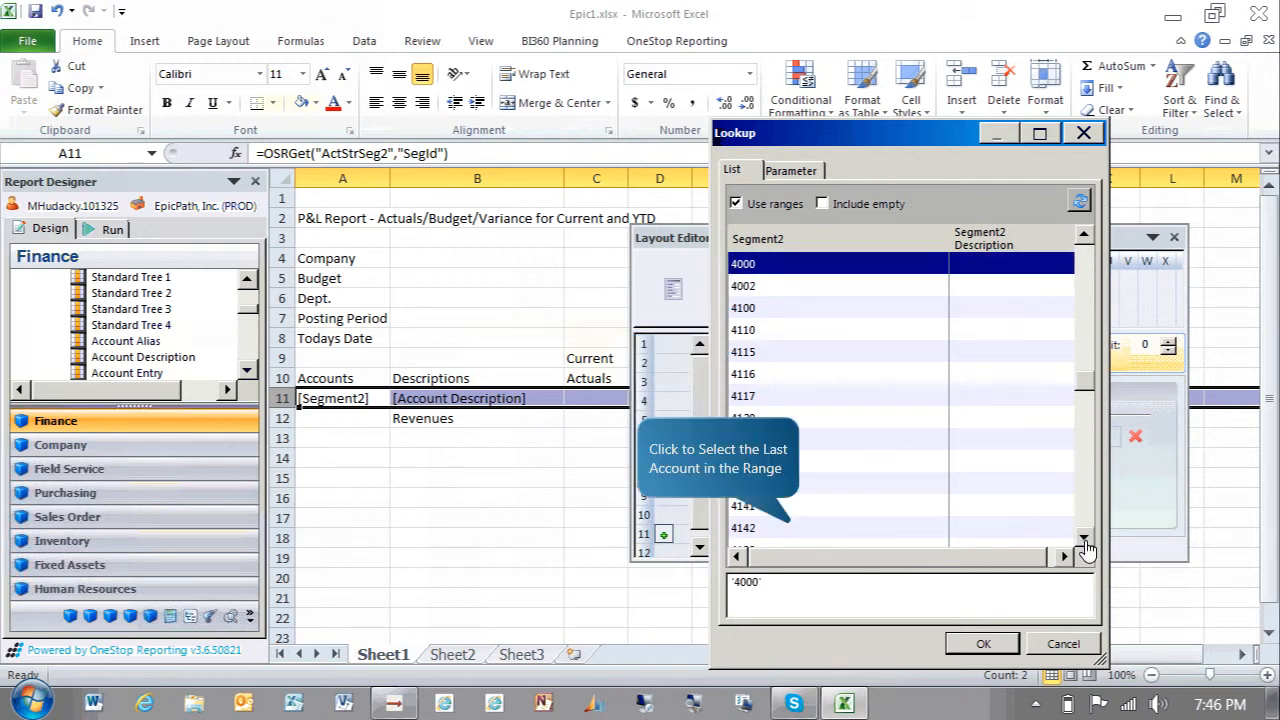
pyautogui.keyDown('shift'); pyautogui.click(792, 528); pyautogui.keyUp('shift')
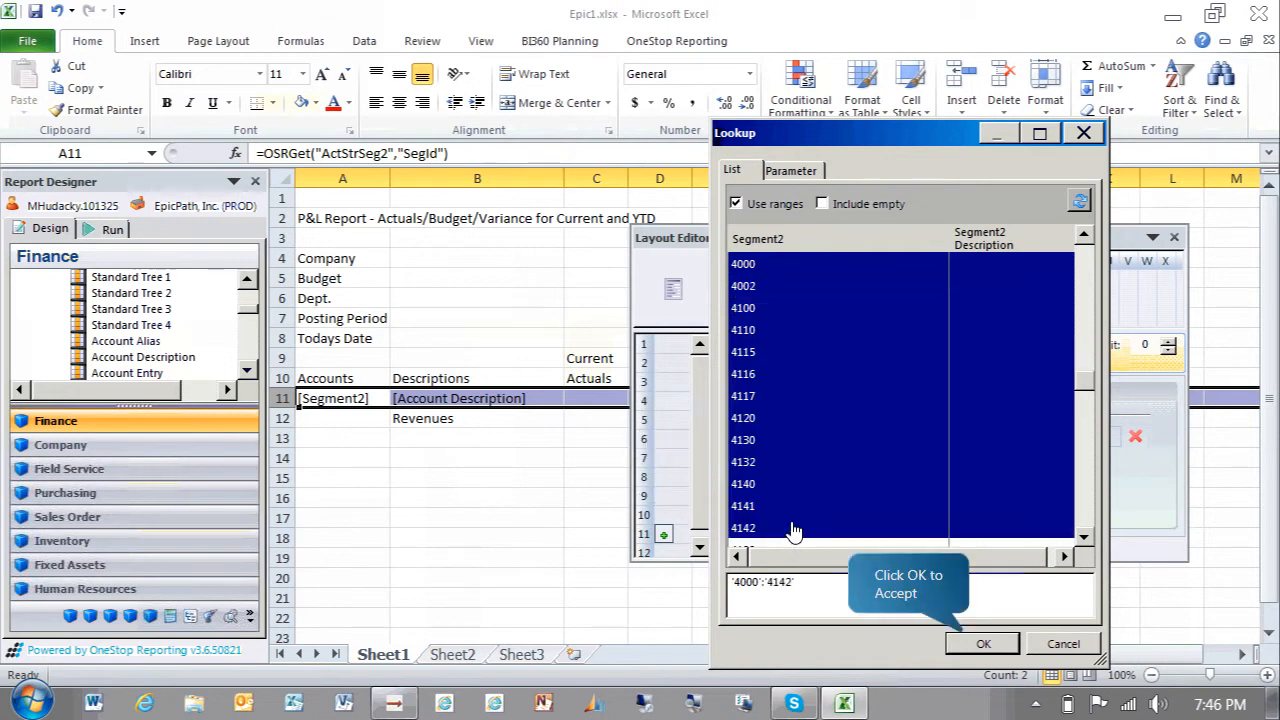
pyautogui.click(981, 643)
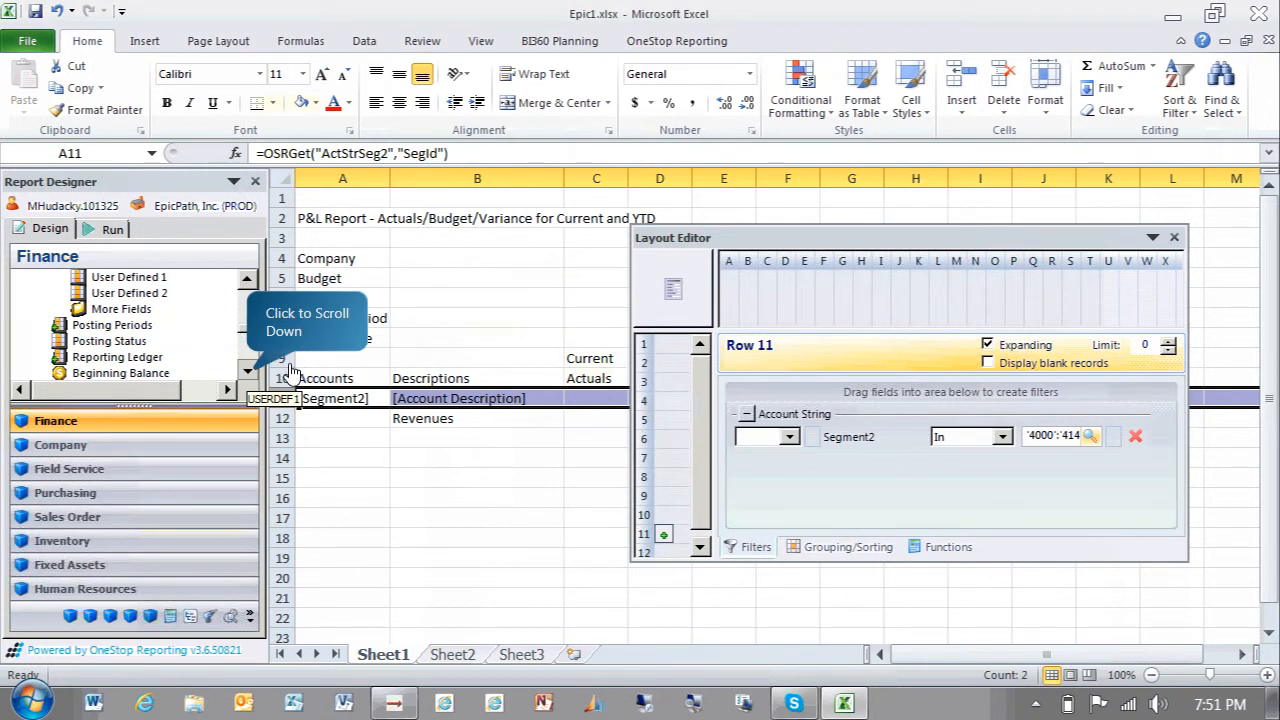
# Place the Period Balance field in cell C11 under Current Actuals
pyautogui.click(248, 371)
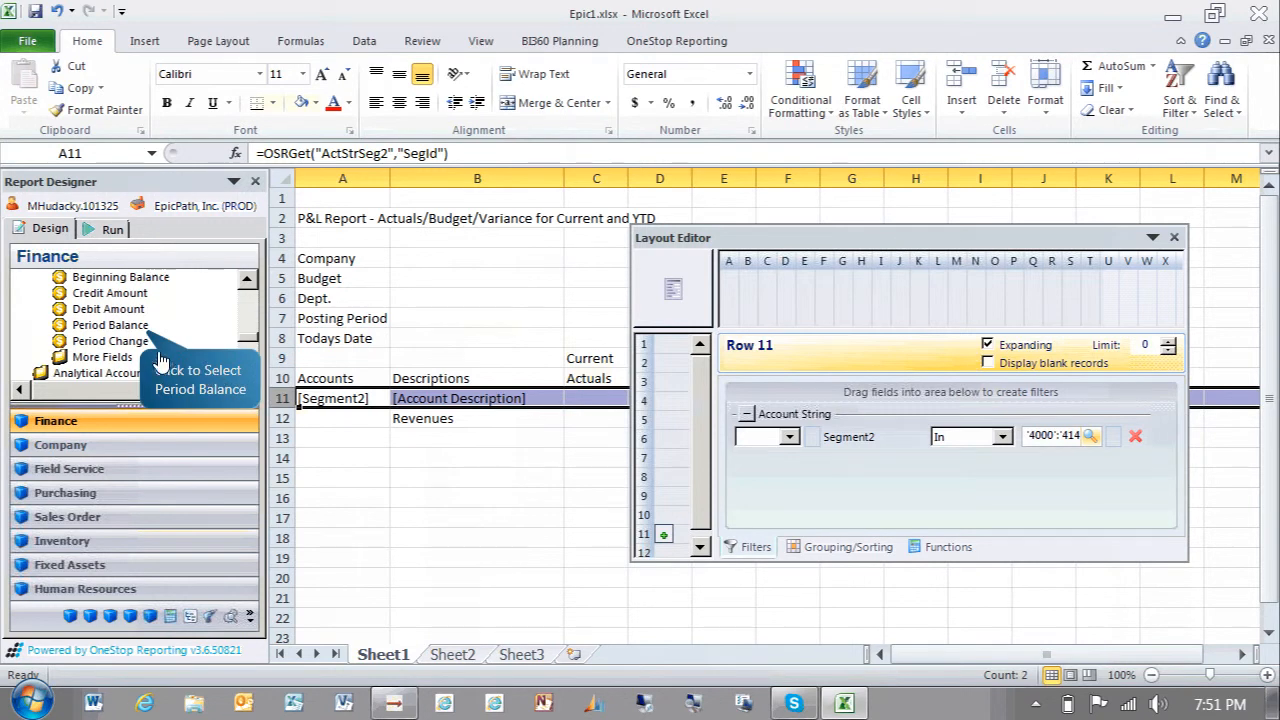
pyautogui.click(142, 328)
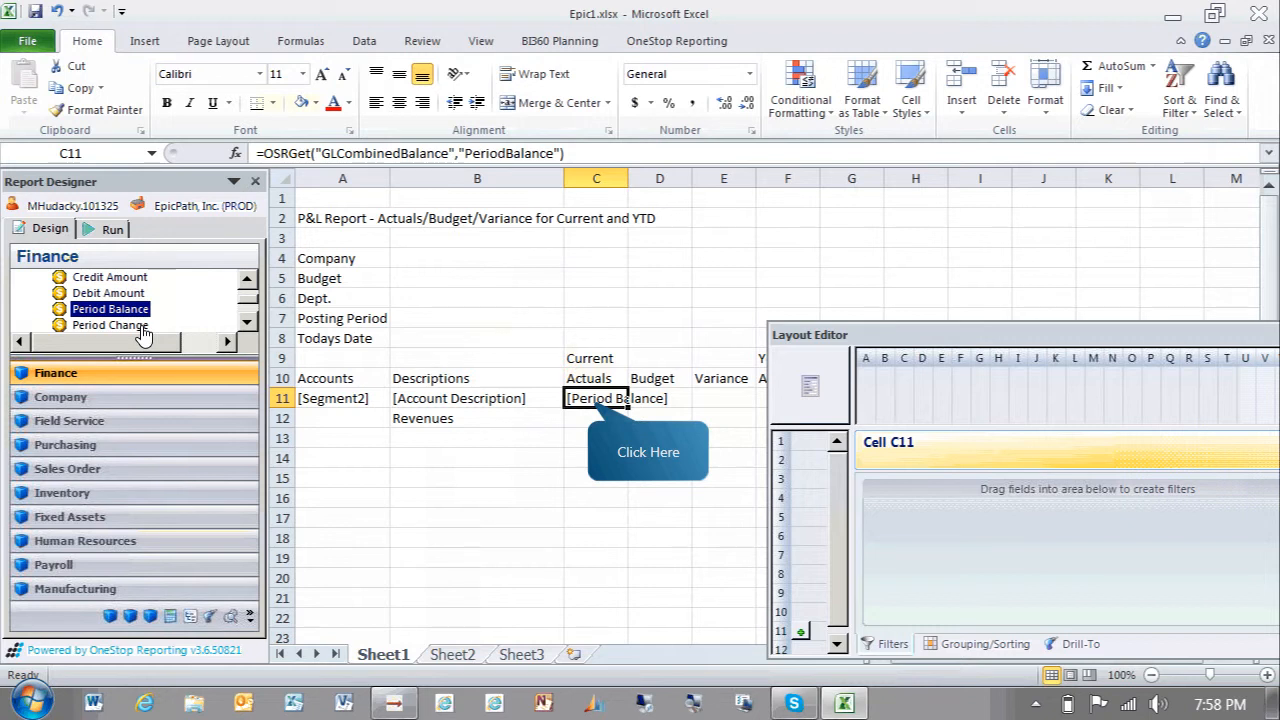
pyautogui.click(595, 408)
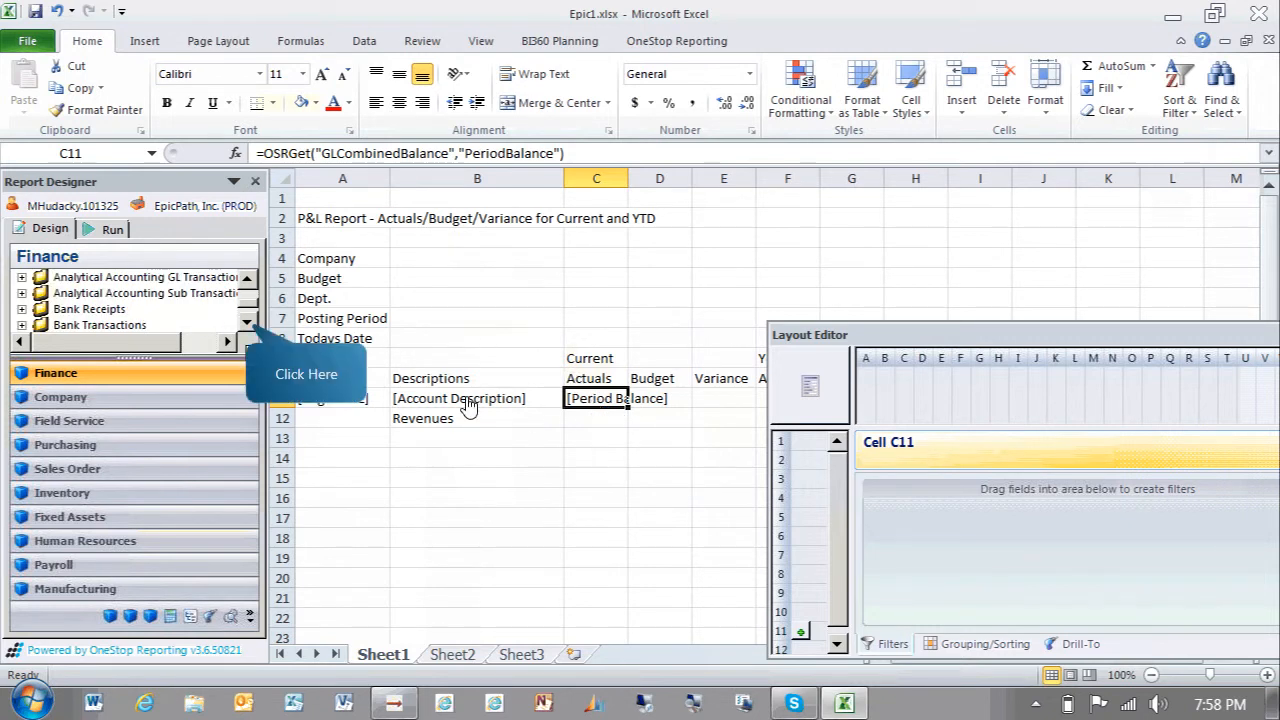
# Expand Budget Transactions and add the Budget Amount field to cell D11 under Budget
pyautogui.click(249, 330)
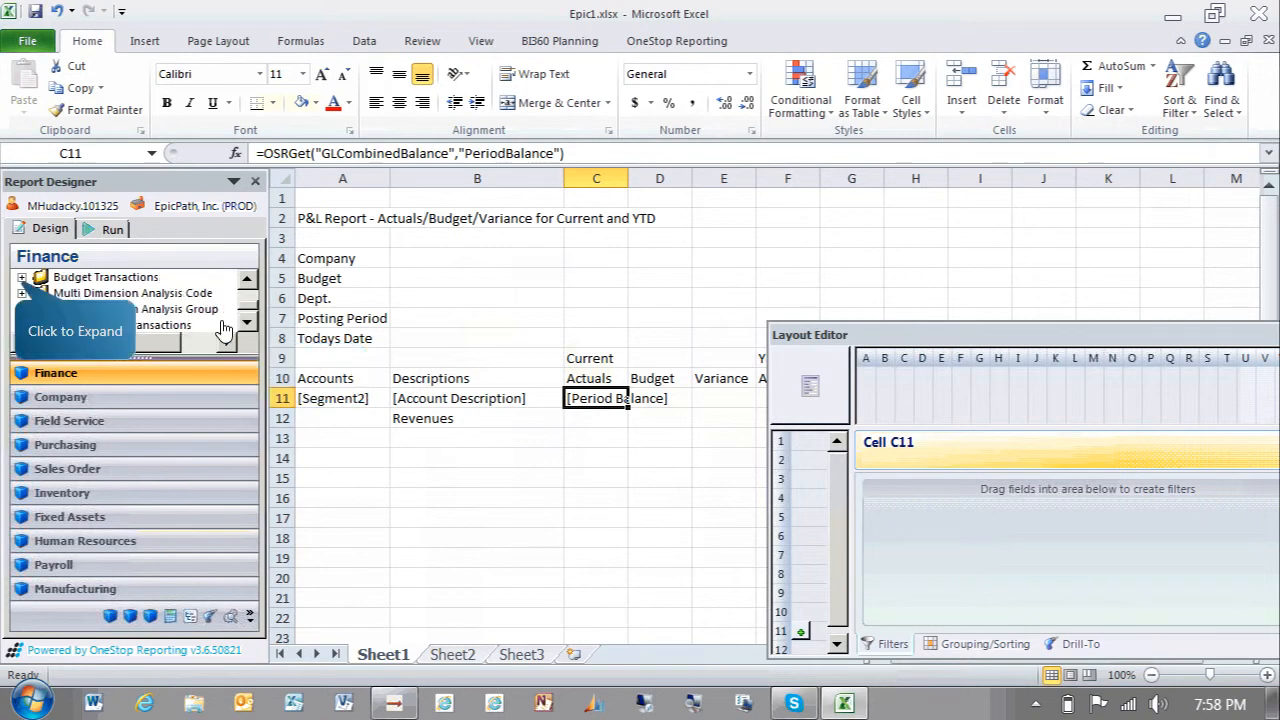
pyautogui.click(20, 283)
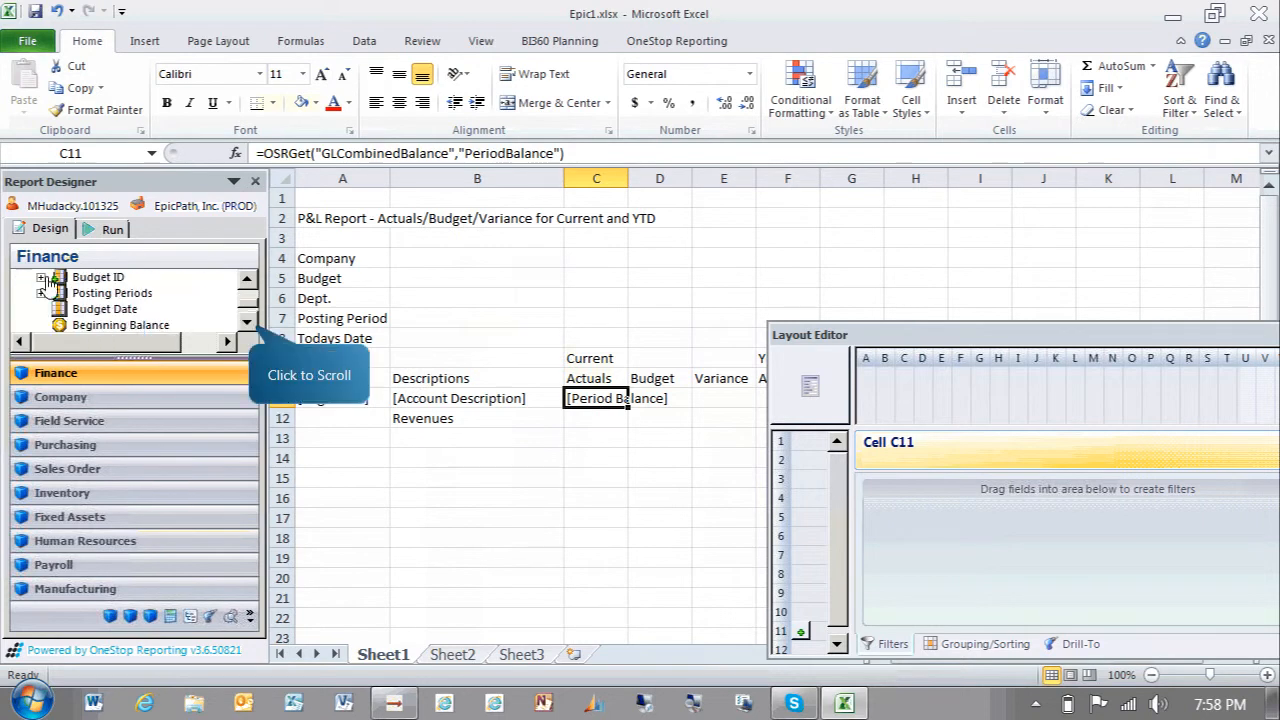
pyautogui.click(247, 322)
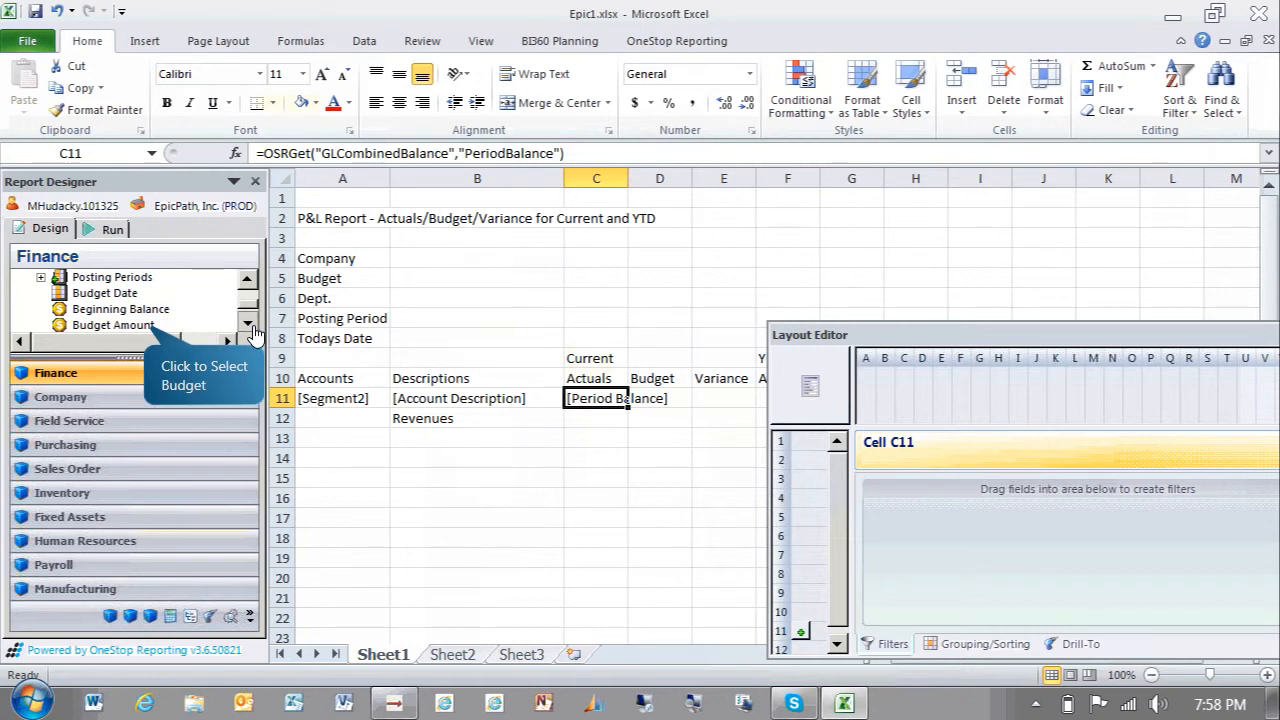
pyautogui.click(146, 327)
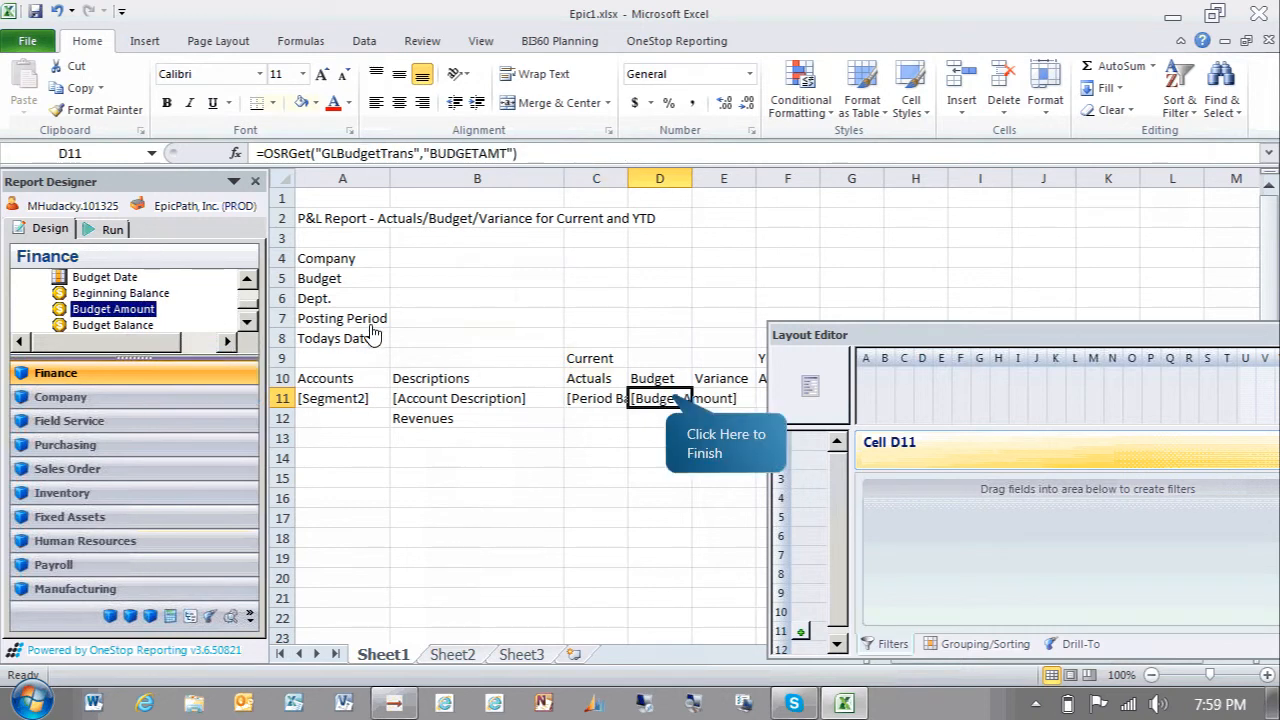
# Enter the variance formula =C11- in cell E11 and close the Layout Editor
pyautogui.click(673, 403)
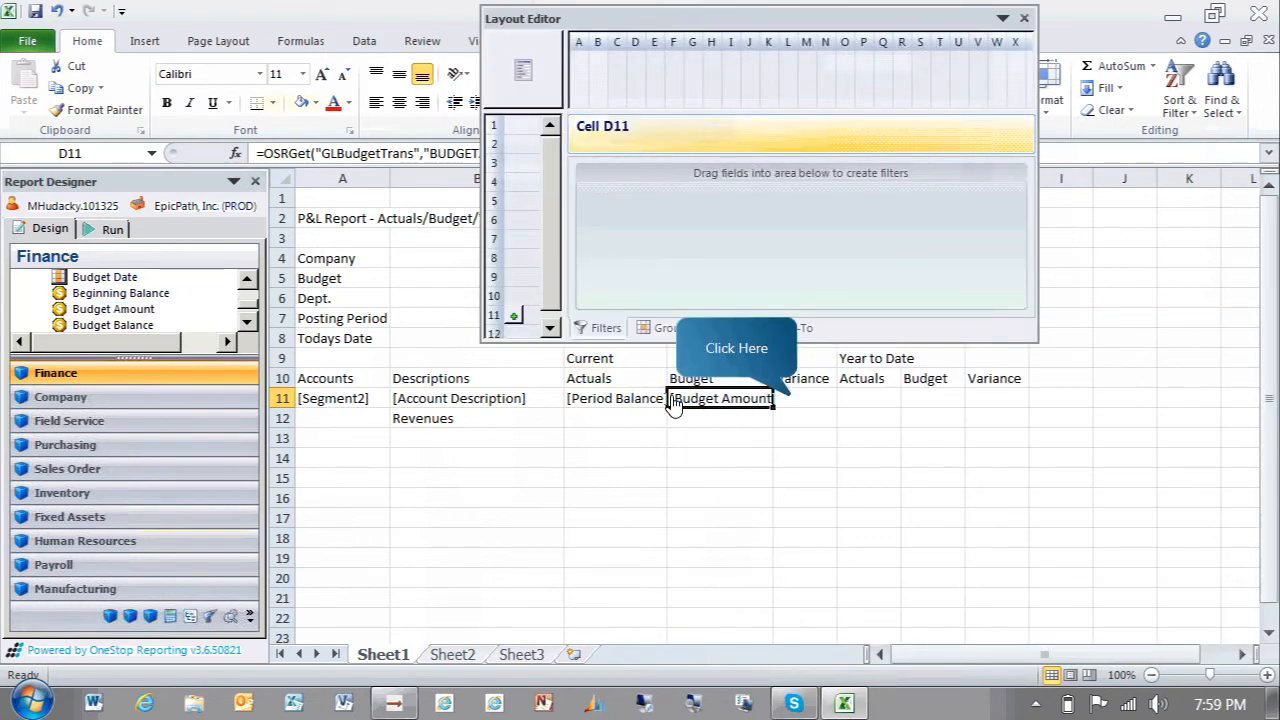
pyautogui.click(785, 400)
pyautogui.write('=C11-')
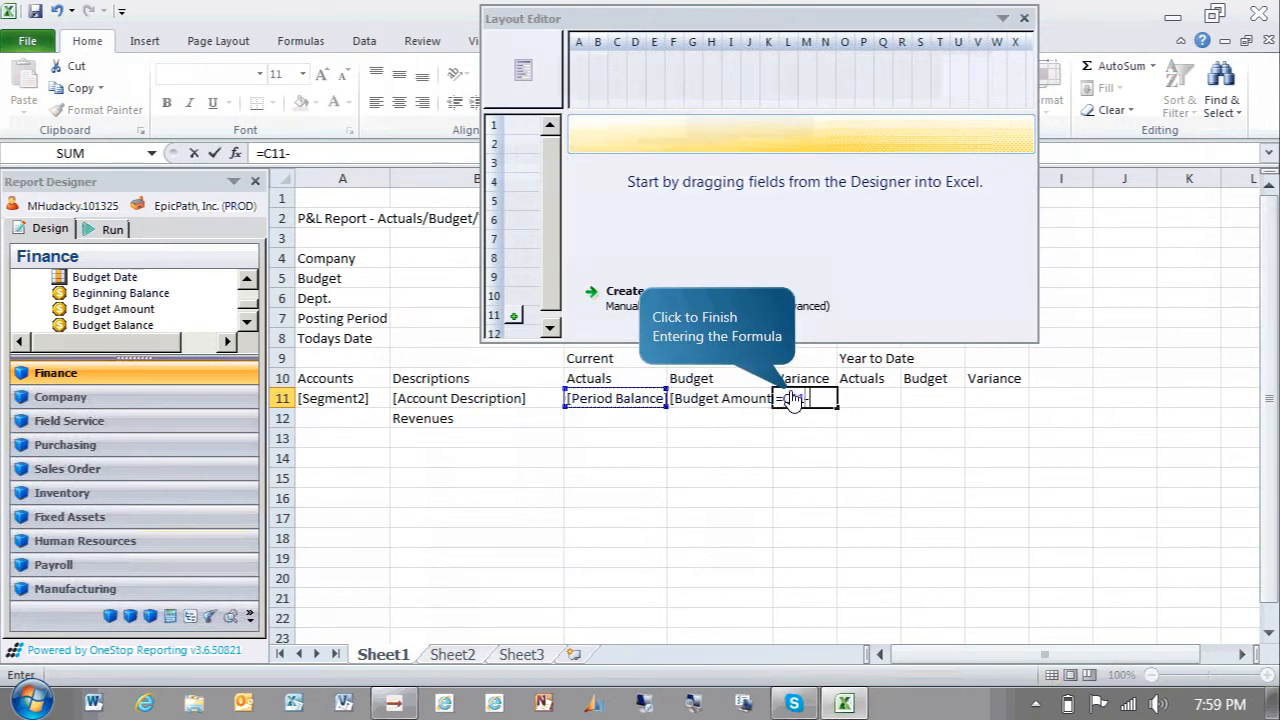
pyautogui.press('Return')
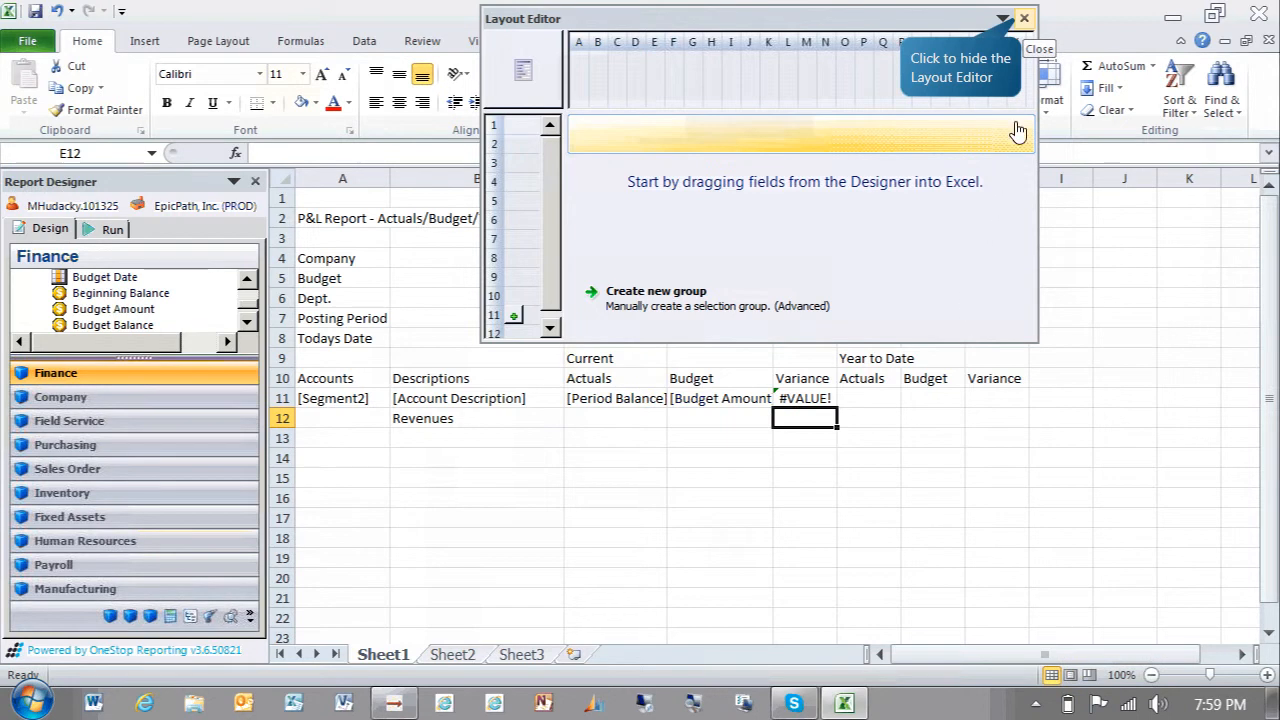
pyautogui.click(1024, 18)
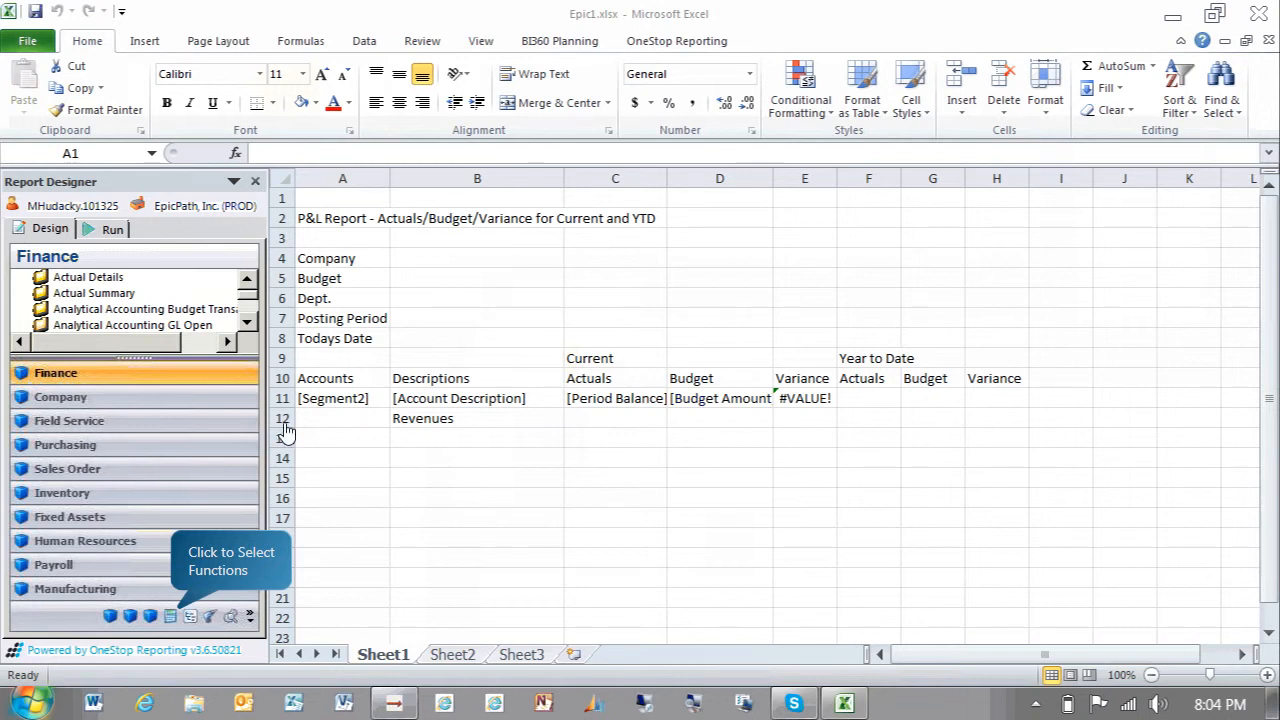
# Apply the This Period This Year function to the Current Actuals and Budget columns C and D
pyautogui.click(174, 616)
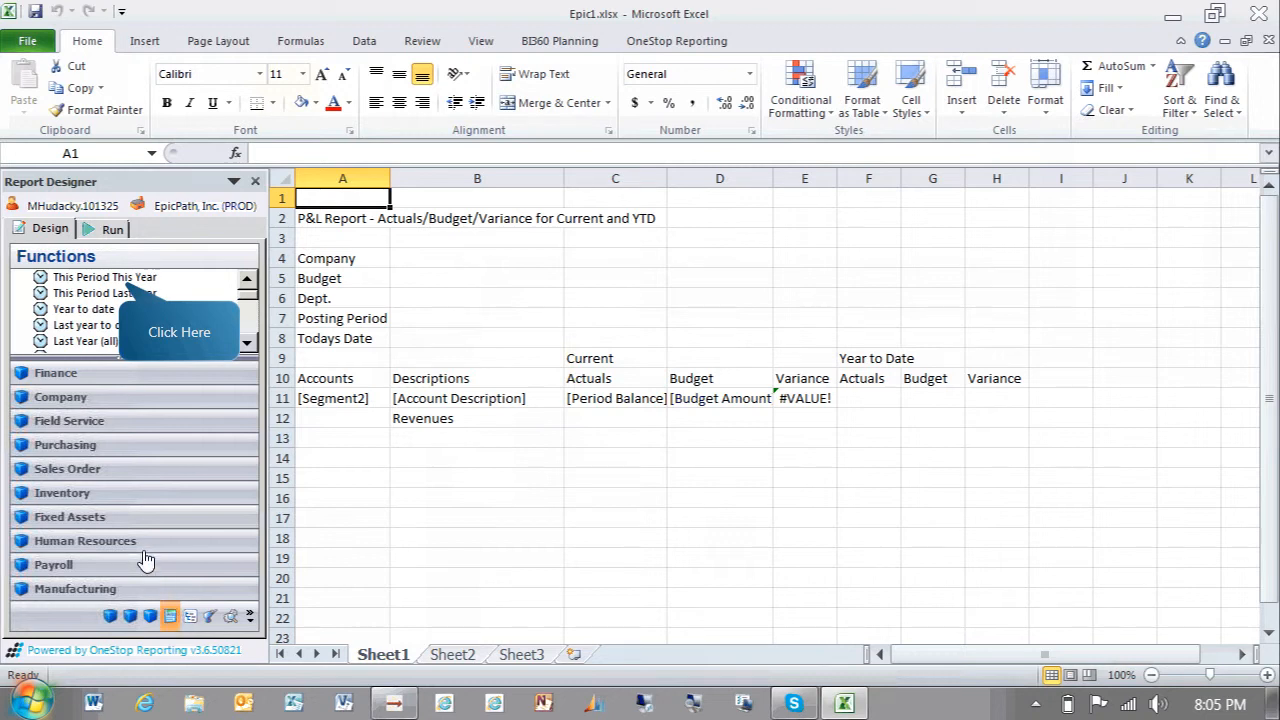
pyautogui.click(130, 281)
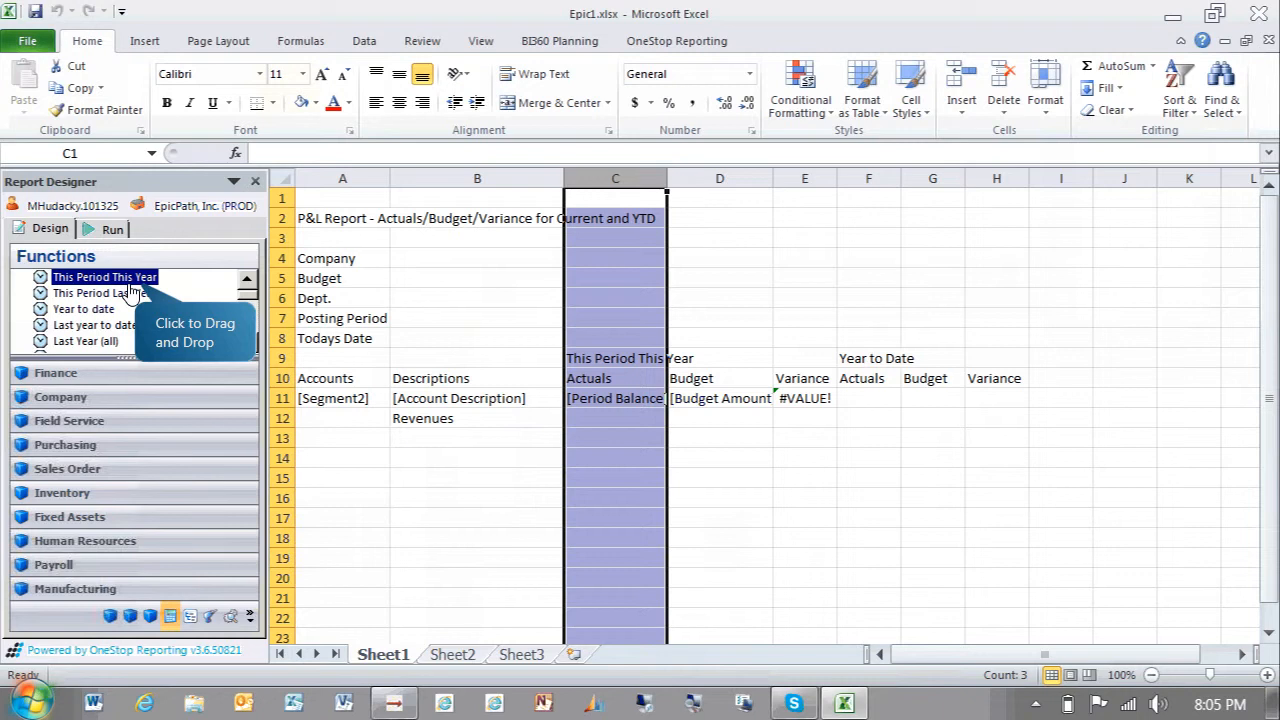
pyautogui.click(135, 293)
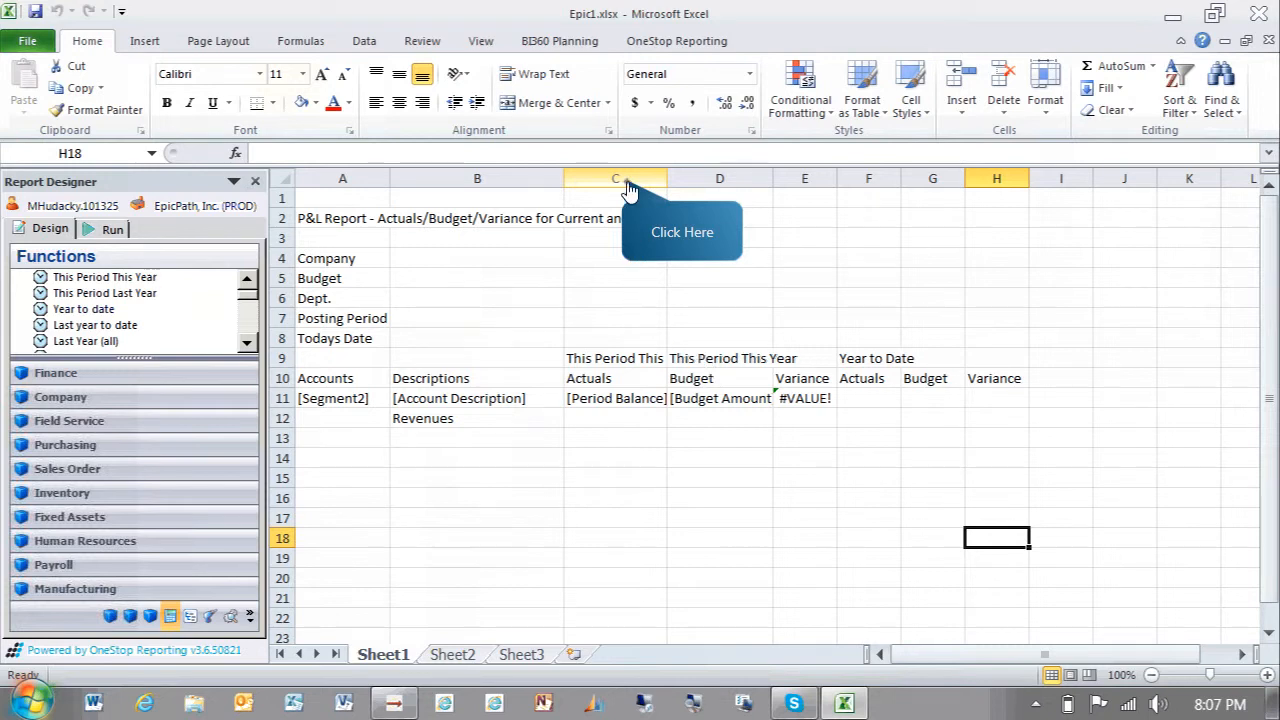
# Select columns C through E and copy them
pyautogui.moveTo(627, 182); pyautogui.dragTo(805, 179)
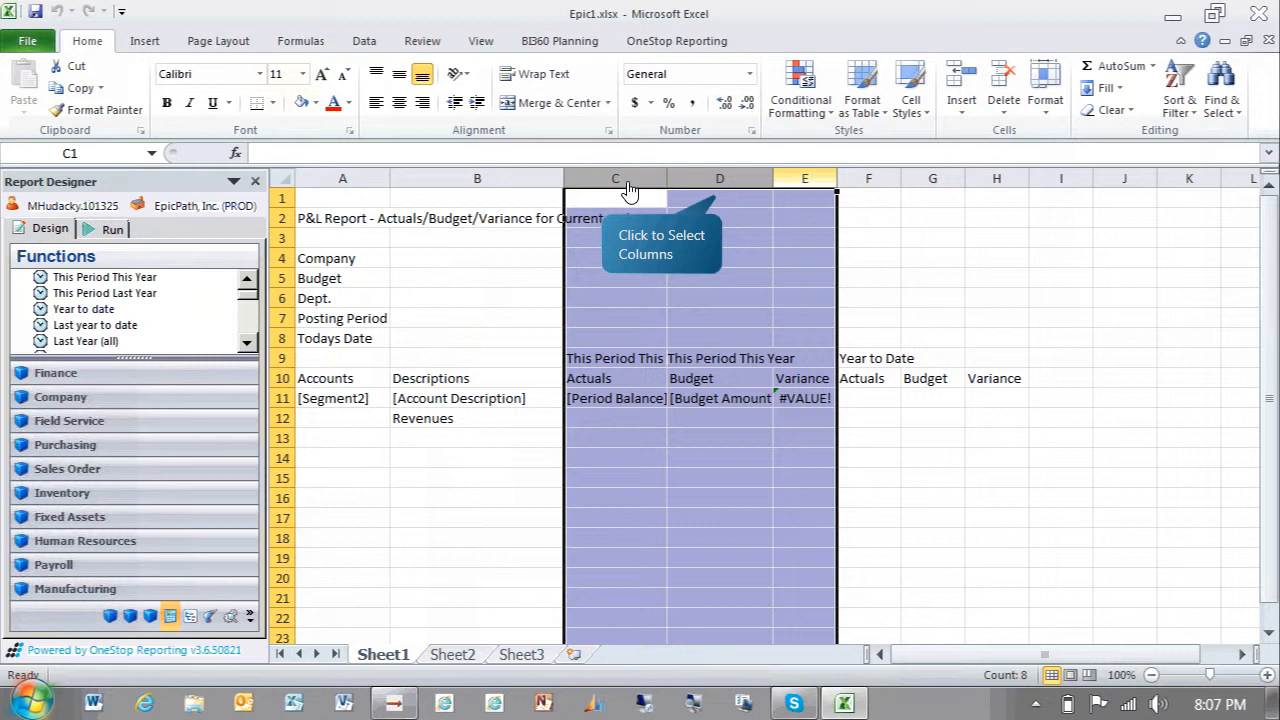
pyautogui.rightClick(720, 205)
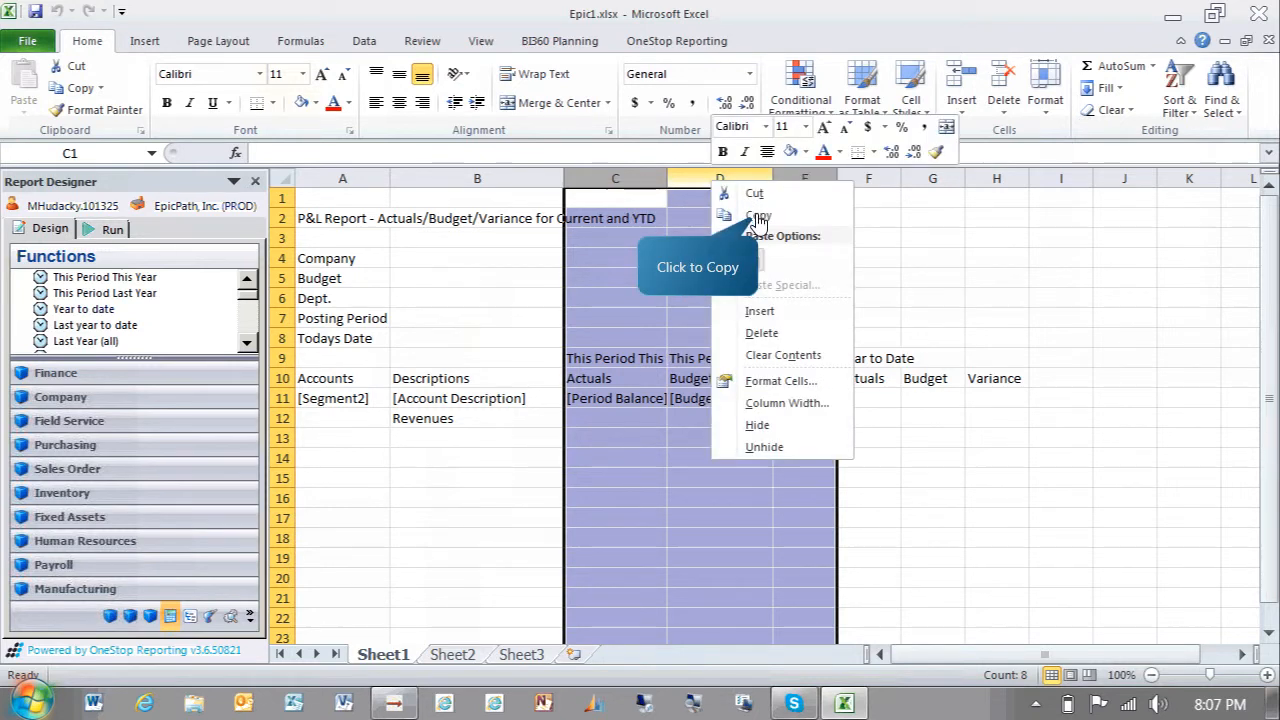
pyautogui.click(756, 215)
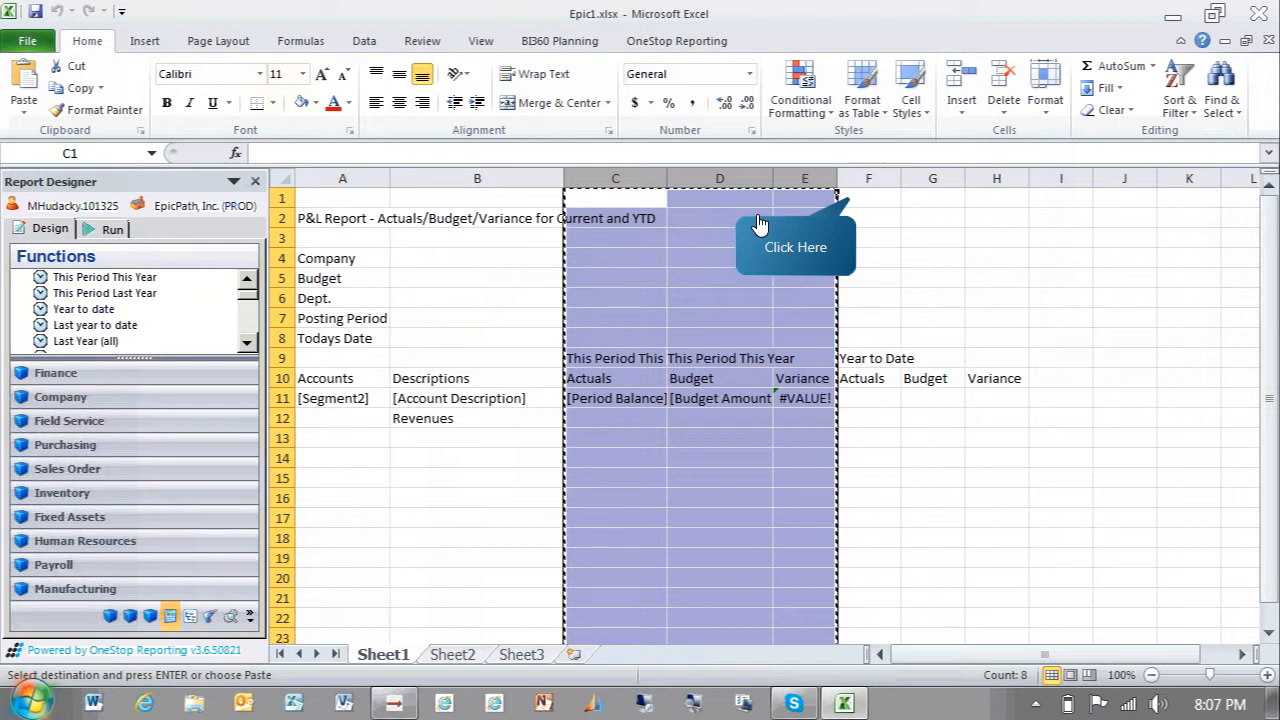
# Paste the copied columns into columns F through H and apply the Year to date function to them
pyautogui.click(857, 205)
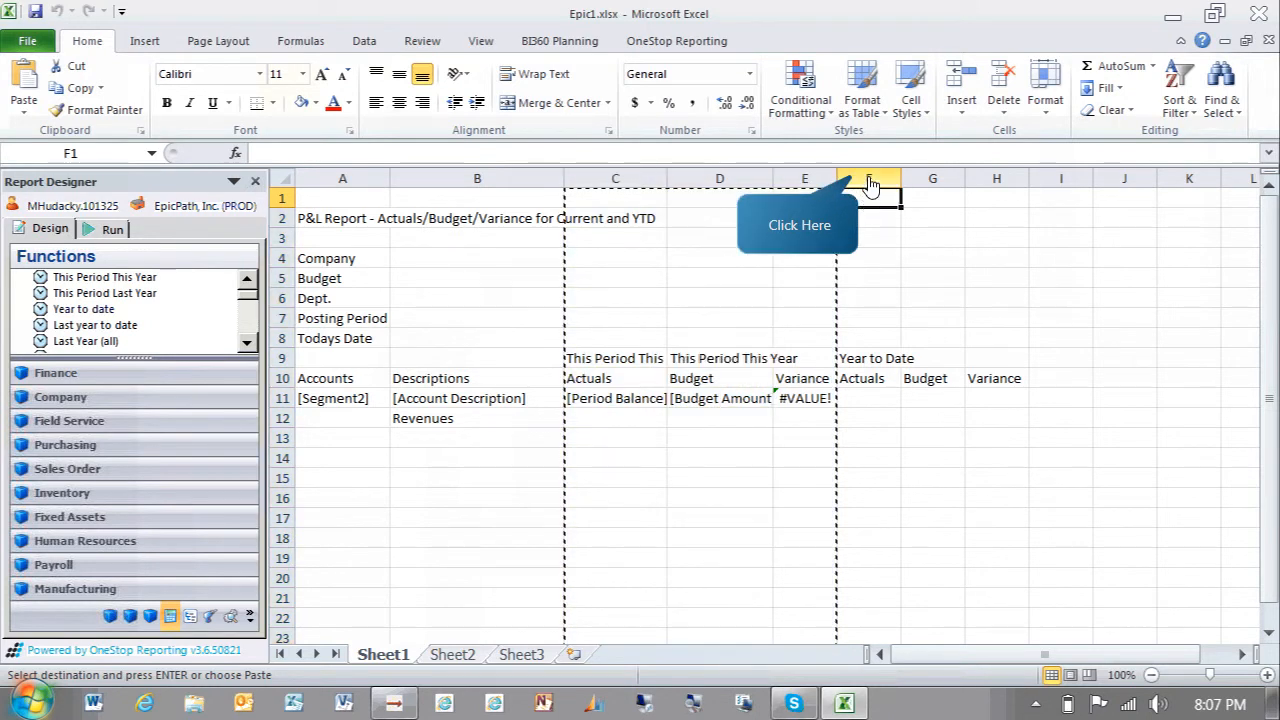
pyautogui.click(870, 180)
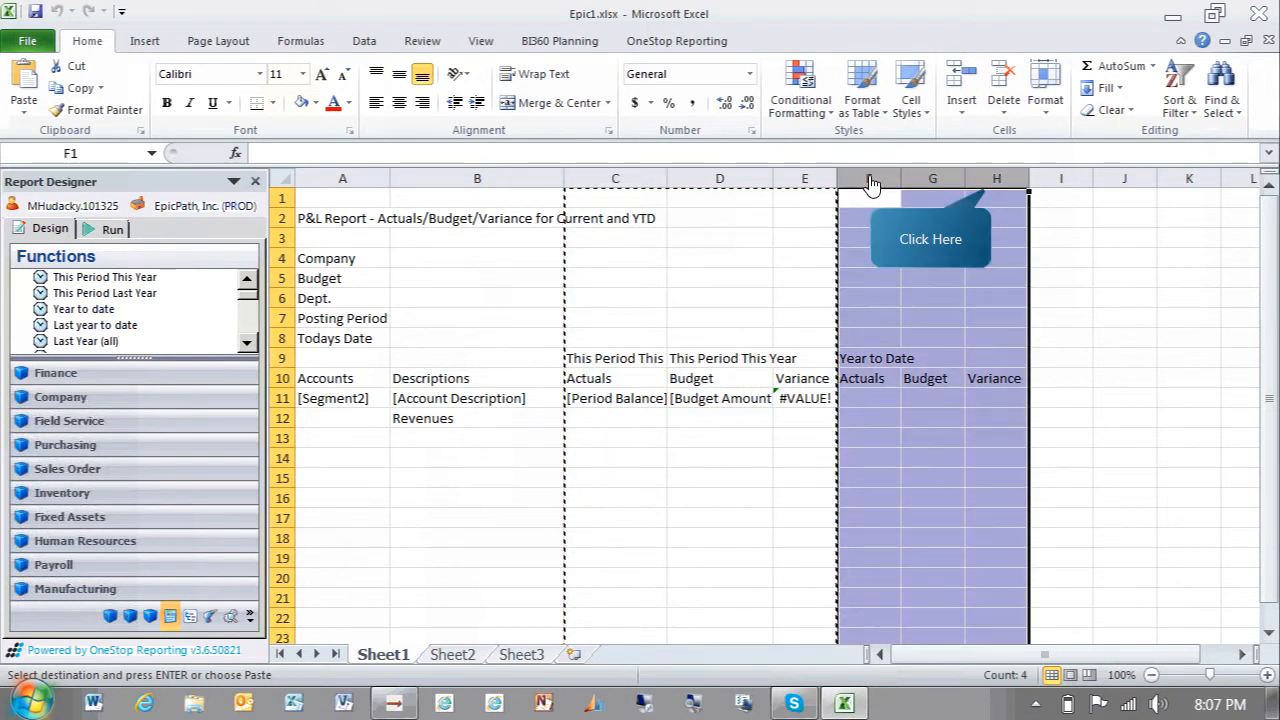
pyautogui.rightClick(987, 186)
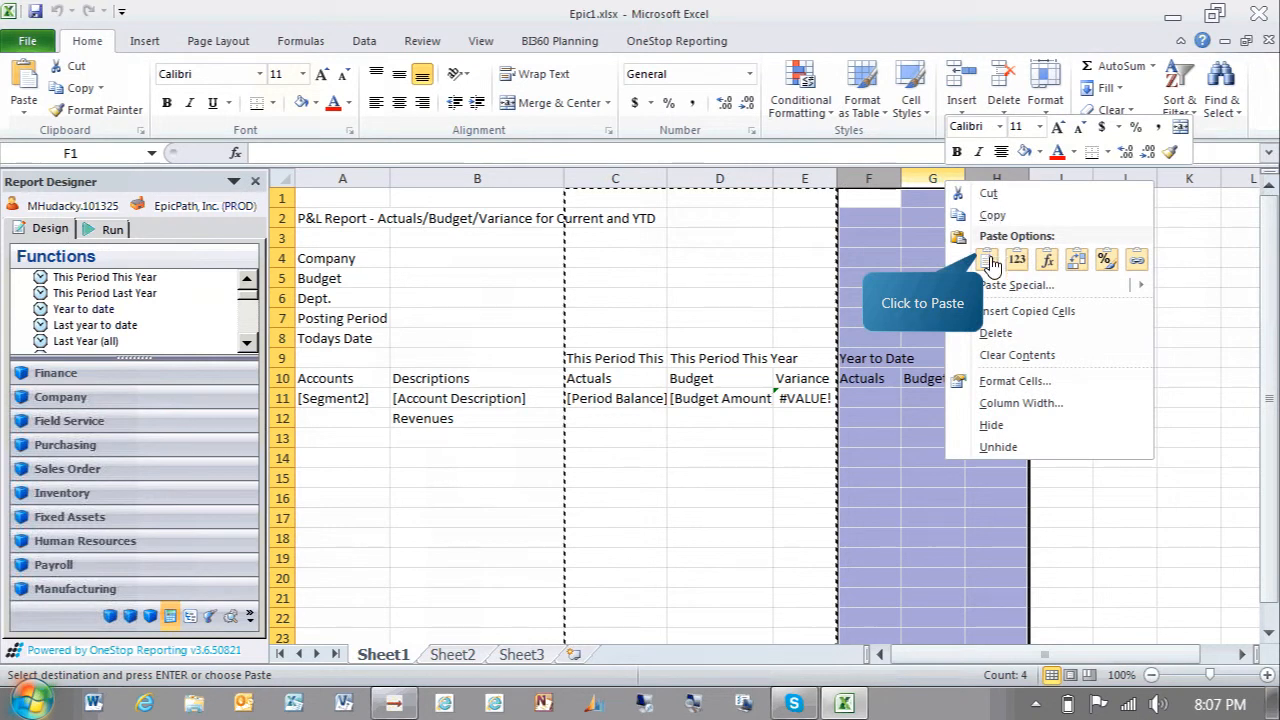
pyautogui.click(989, 259)
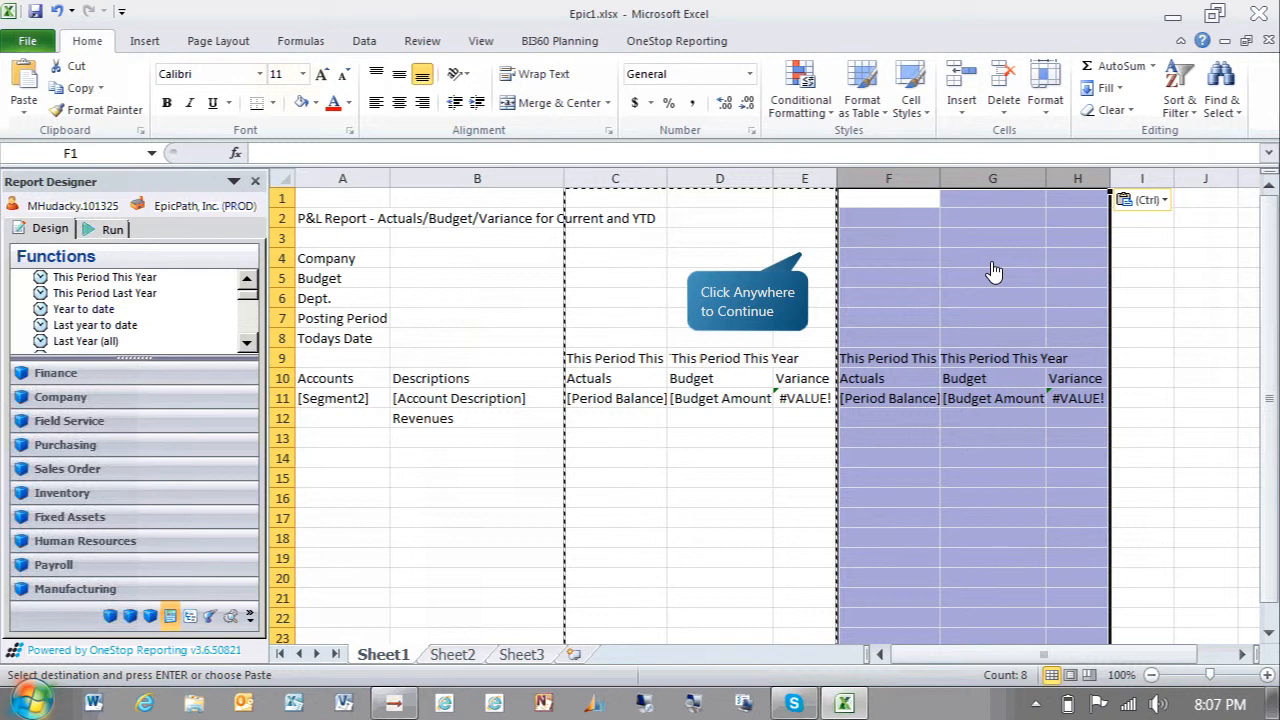
pyautogui.click(805, 263)
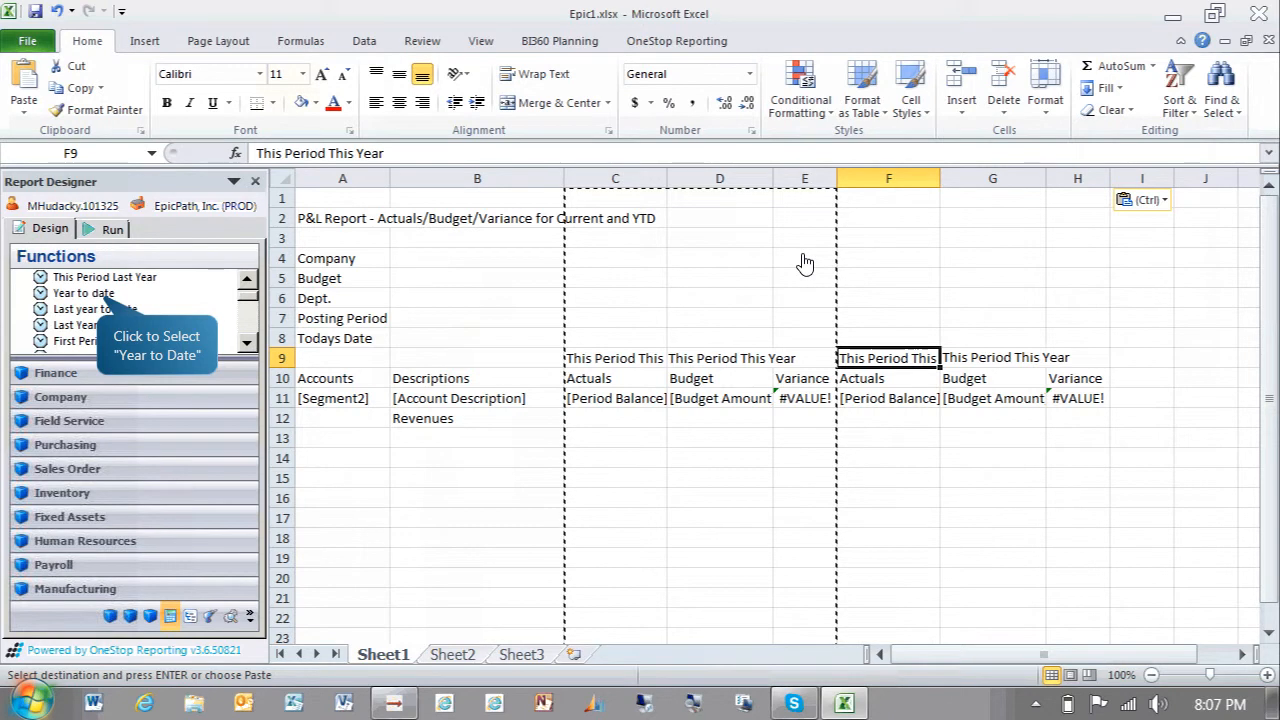
pyautogui.click(104, 295)
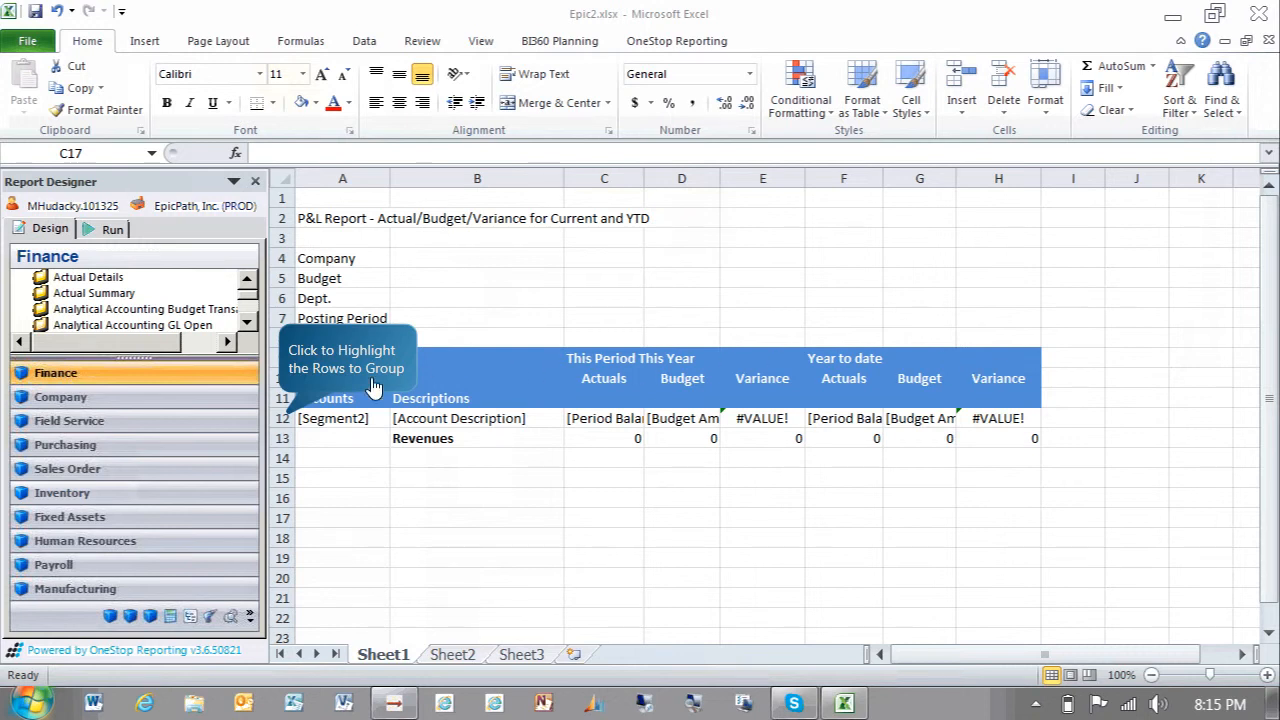
# Group rows 12 and 13 containing the account detail and Revenues rows
pyautogui.moveTo(286, 418); pyautogui.dragTo(286, 438)
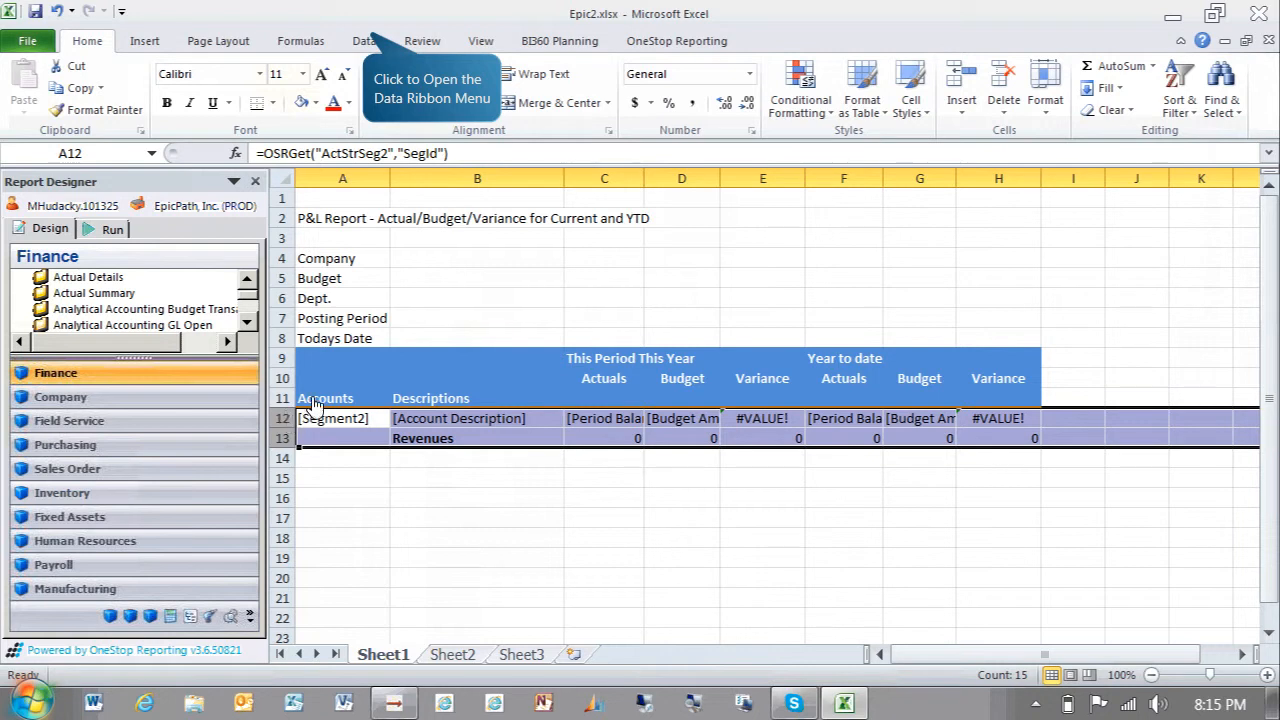
pyautogui.click(364, 42)
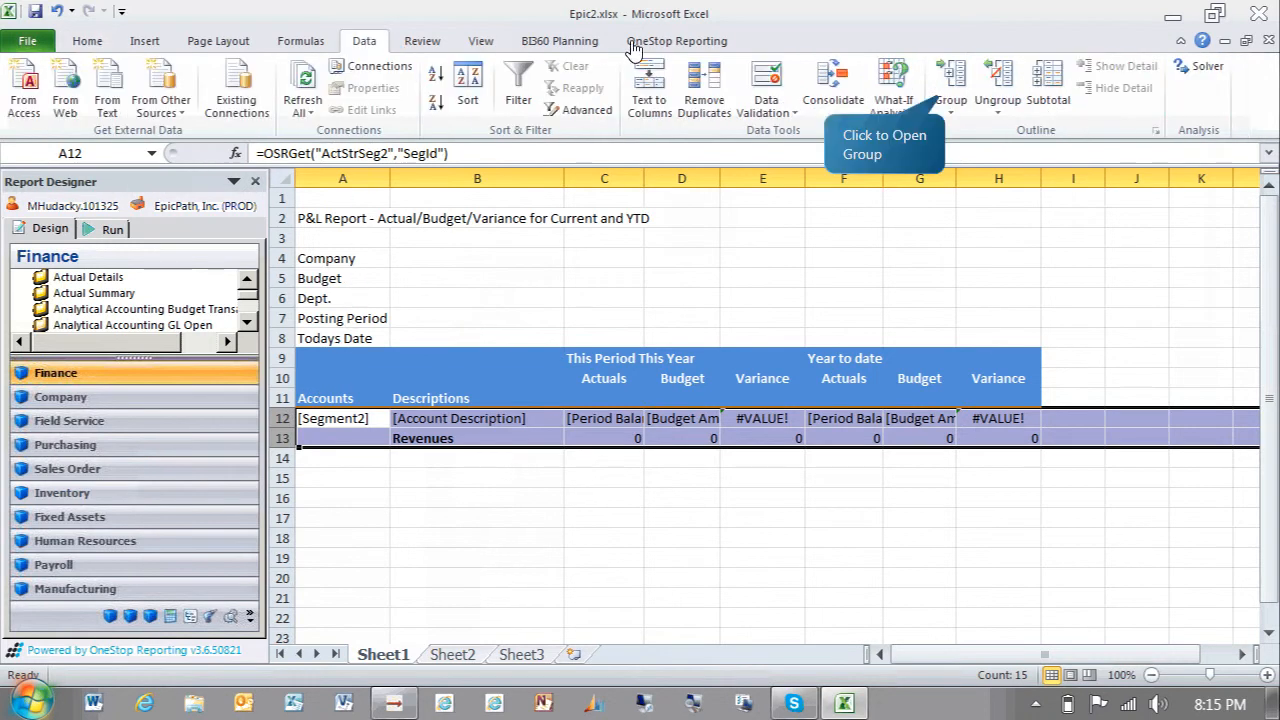
pyautogui.click(945, 105)
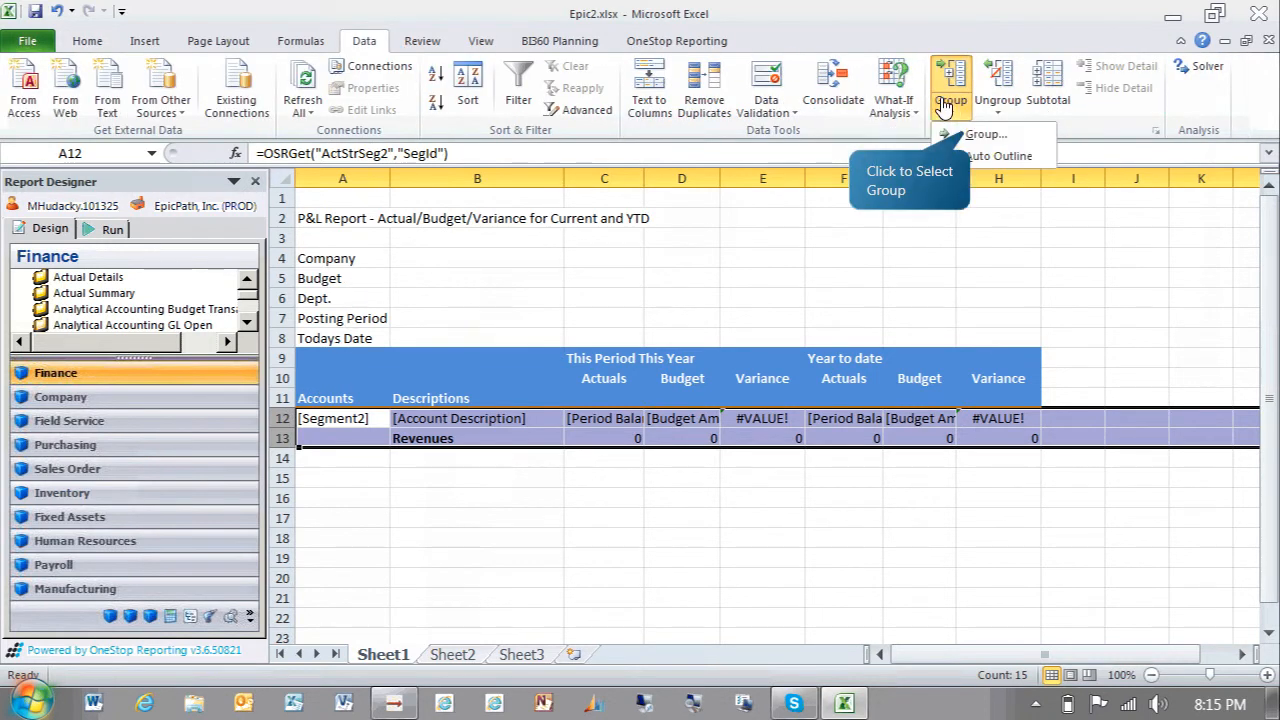
pyautogui.click(979, 137)
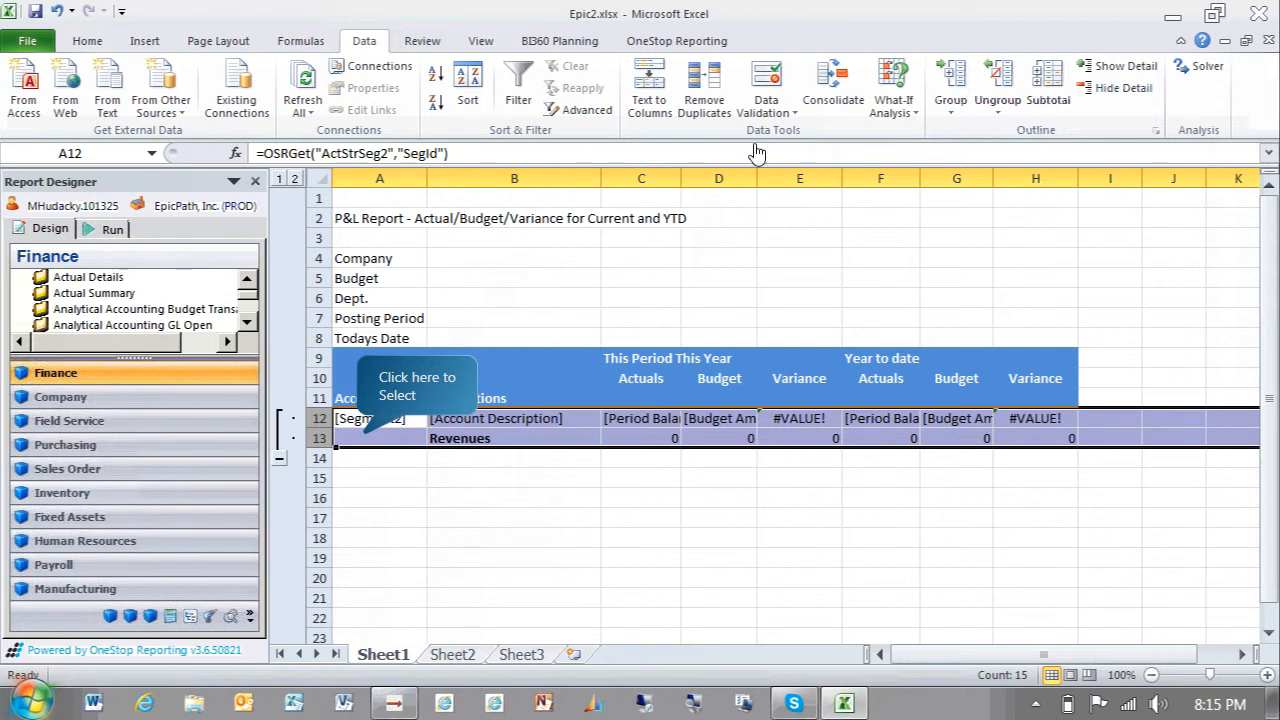
# Copy the grouped rows 12–13 and paste them starting at row 15
pyautogui.rightClick(362, 444)
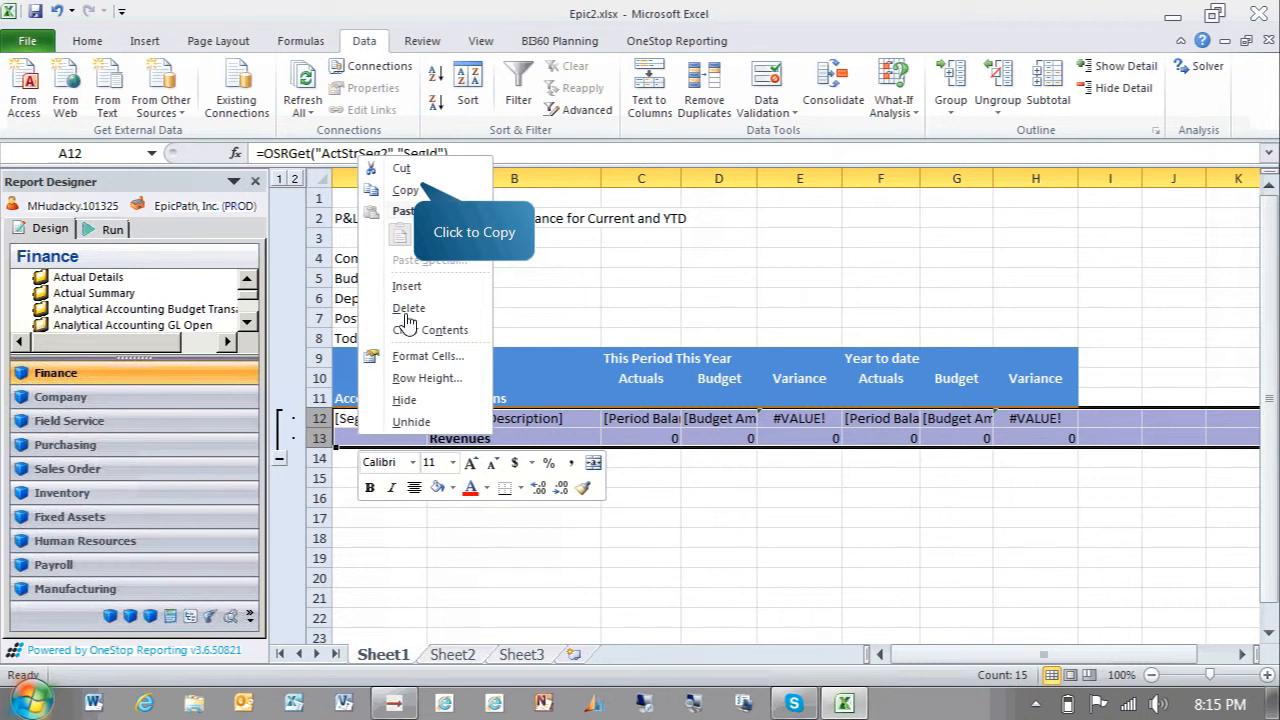
pyautogui.click(412, 191)
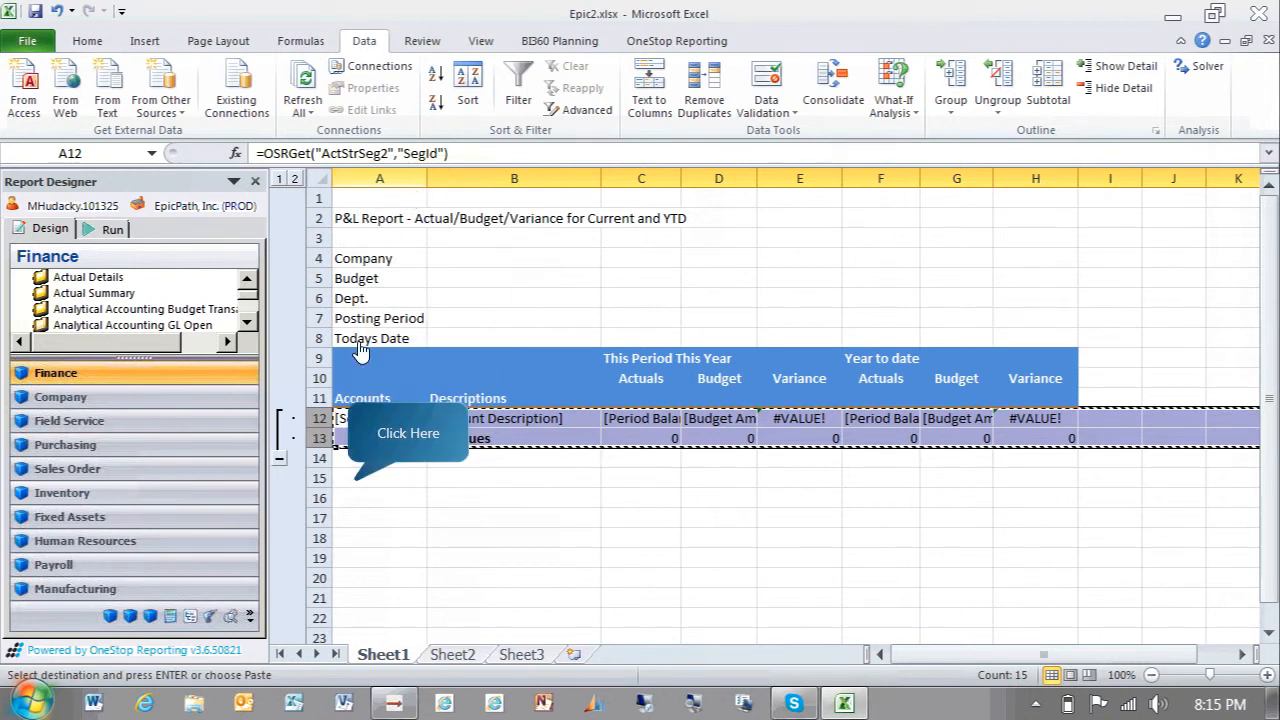
pyautogui.click(357, 486)
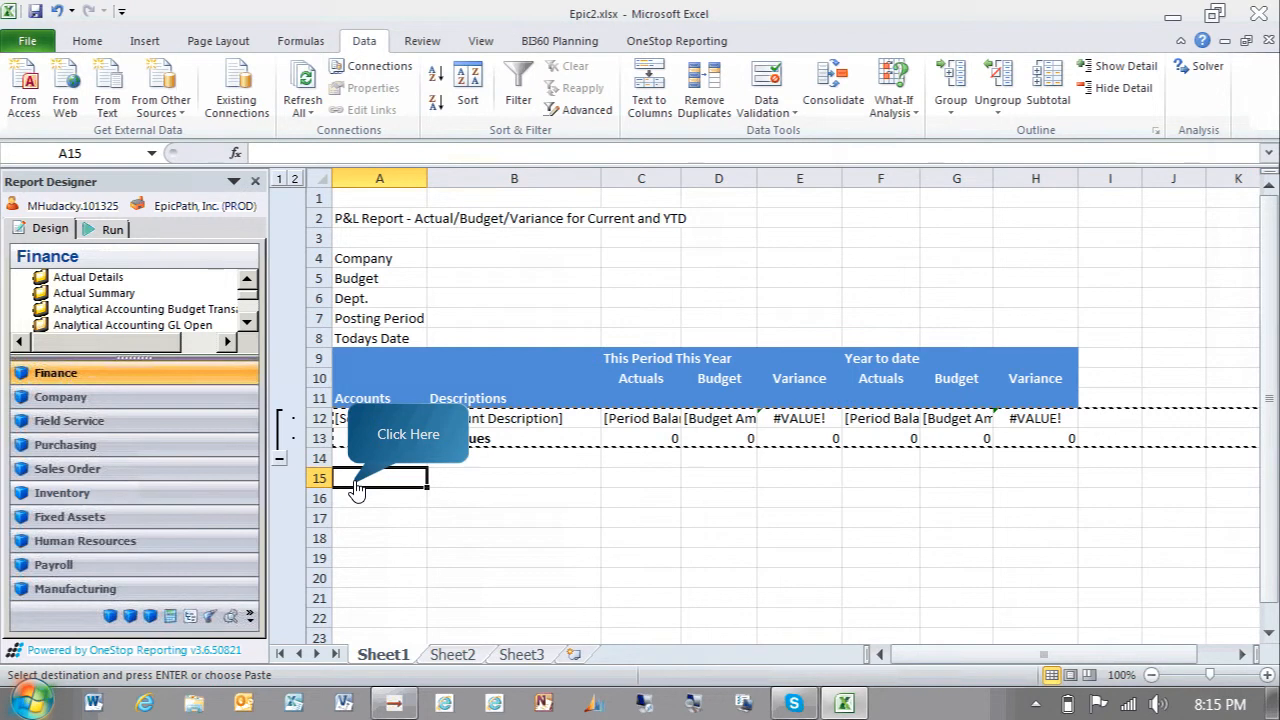
pyautogui.hotkey('ctrl', 'v')
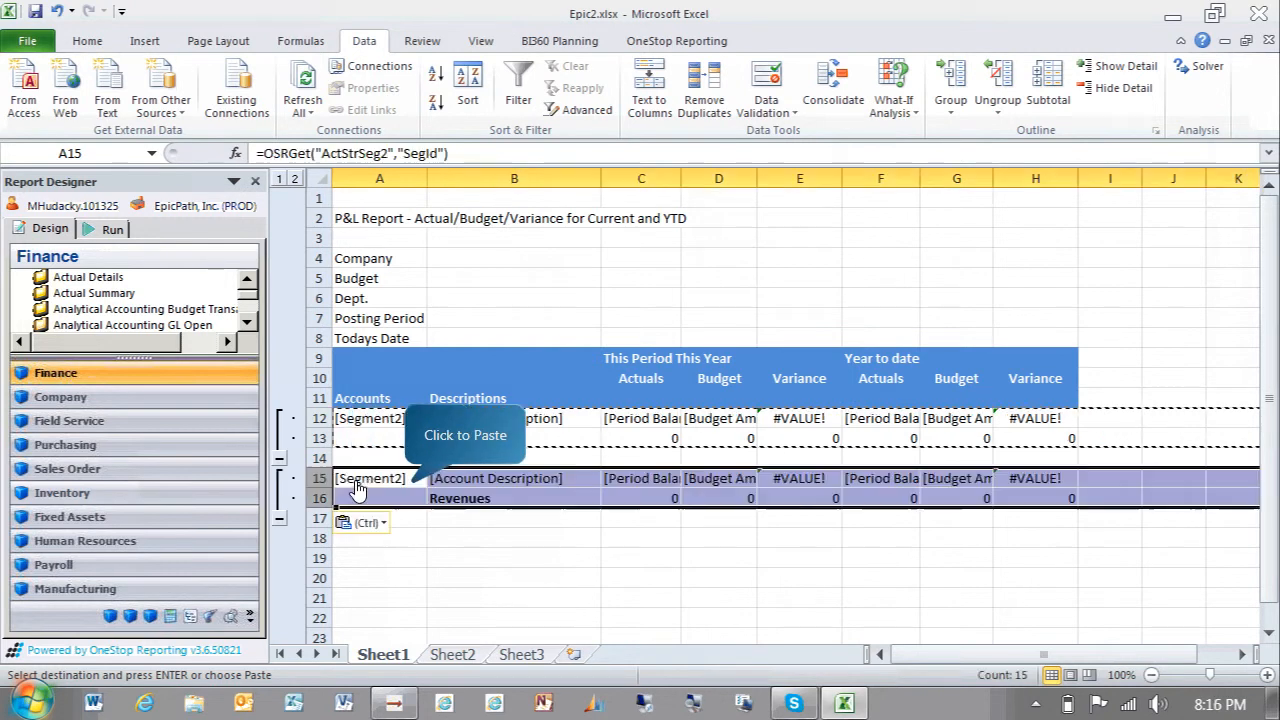
# Rename the Revenues label in B16 to Other Revenues
pyautogui.click(418, 490)
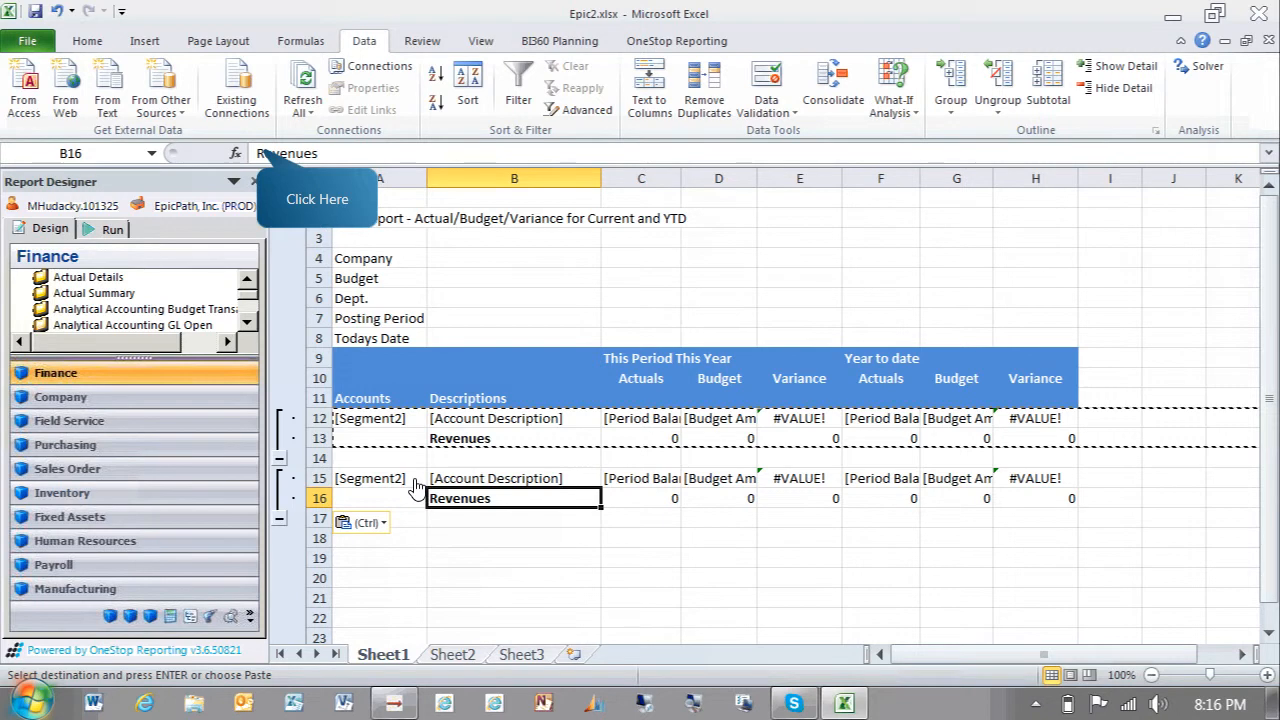
pyautogui.click(261, 156)
pyautogui.write('Other')
pyautogui.press('Return')
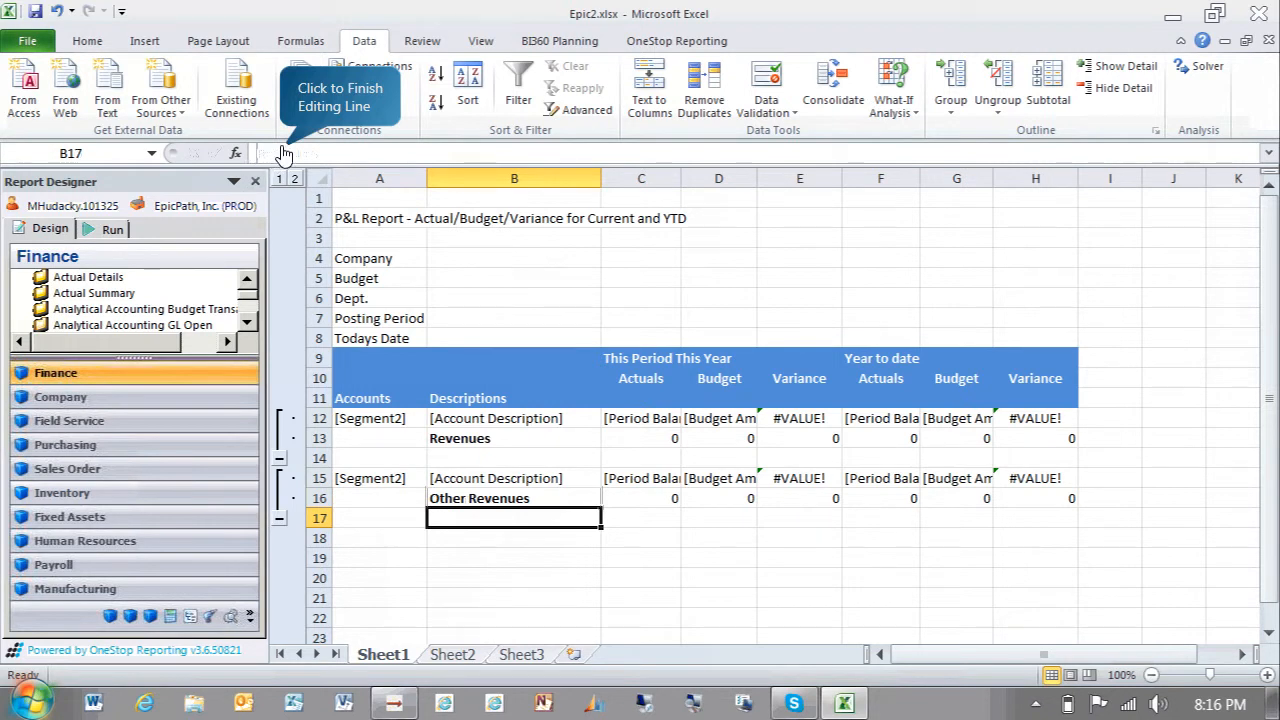
pyautogui.press('Return')
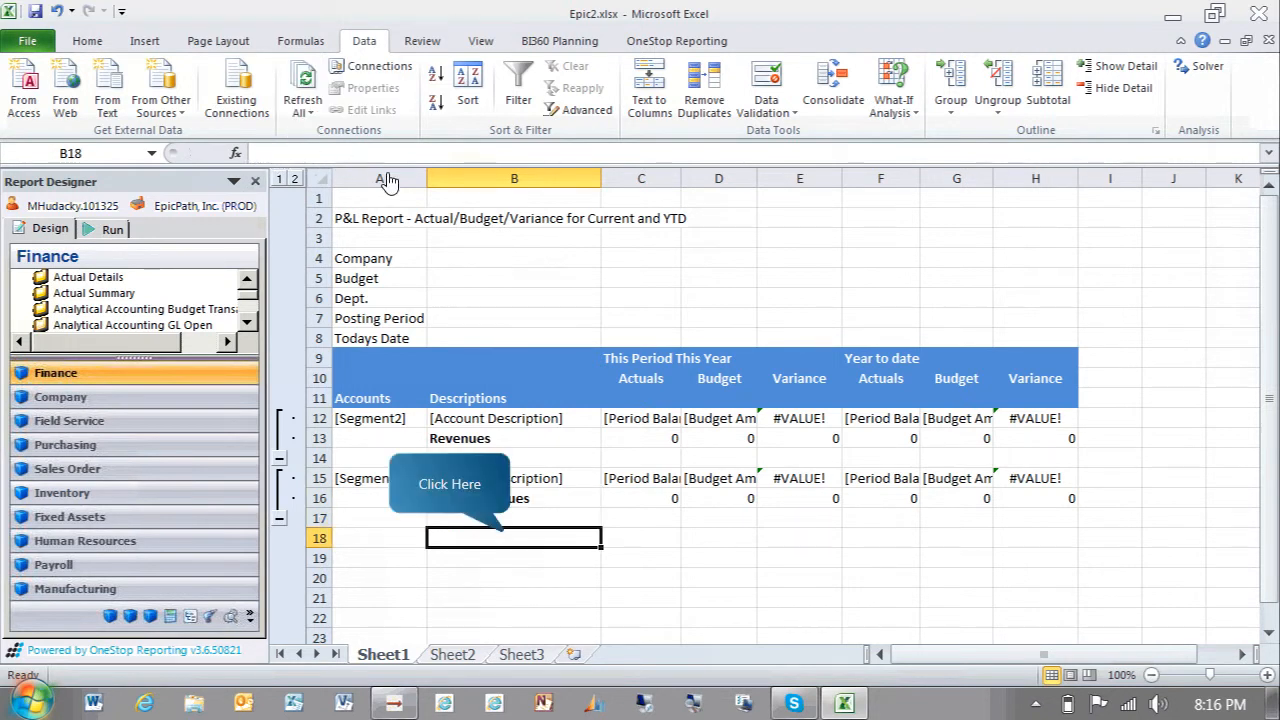
# Enter the label Total Revenues in cell B18
pyautogui.click(514, 538)
pyautogui.write('Total Revenues')
pyautogui.press('Tab')
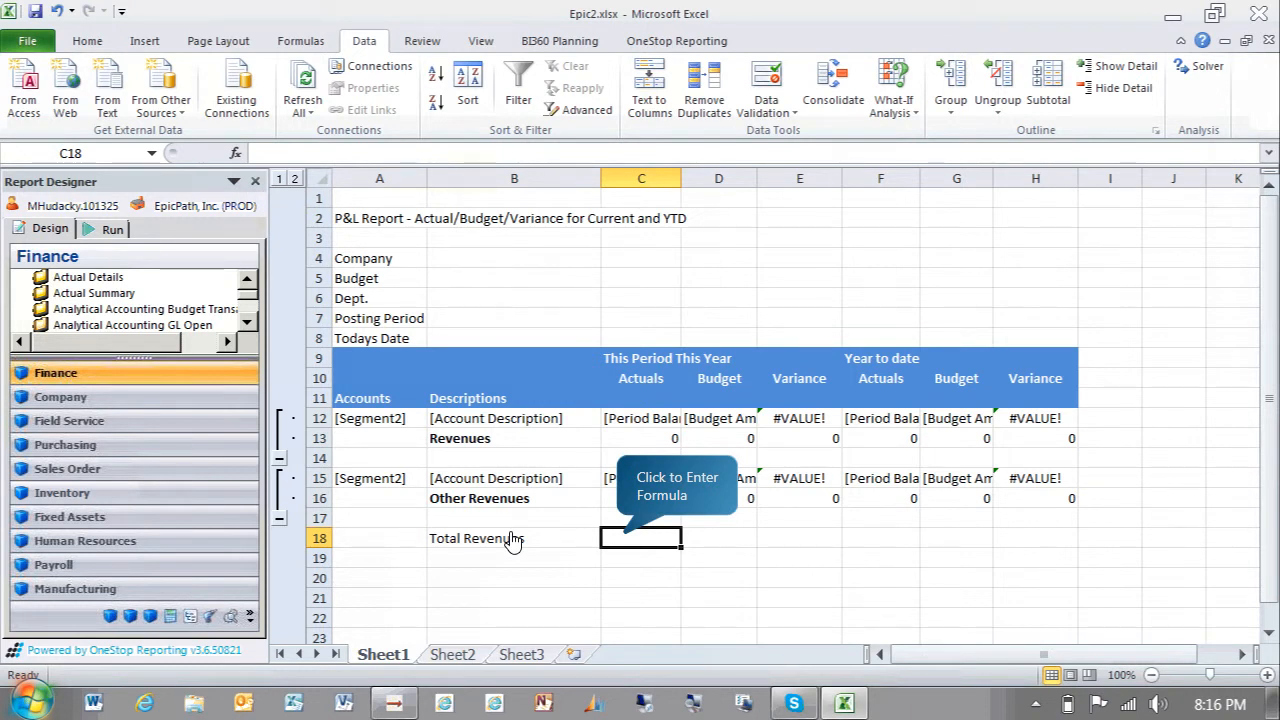
# Enter the formula =C13+C16 in C18 and fill it across to H18
pyautogui.click(628, 543)
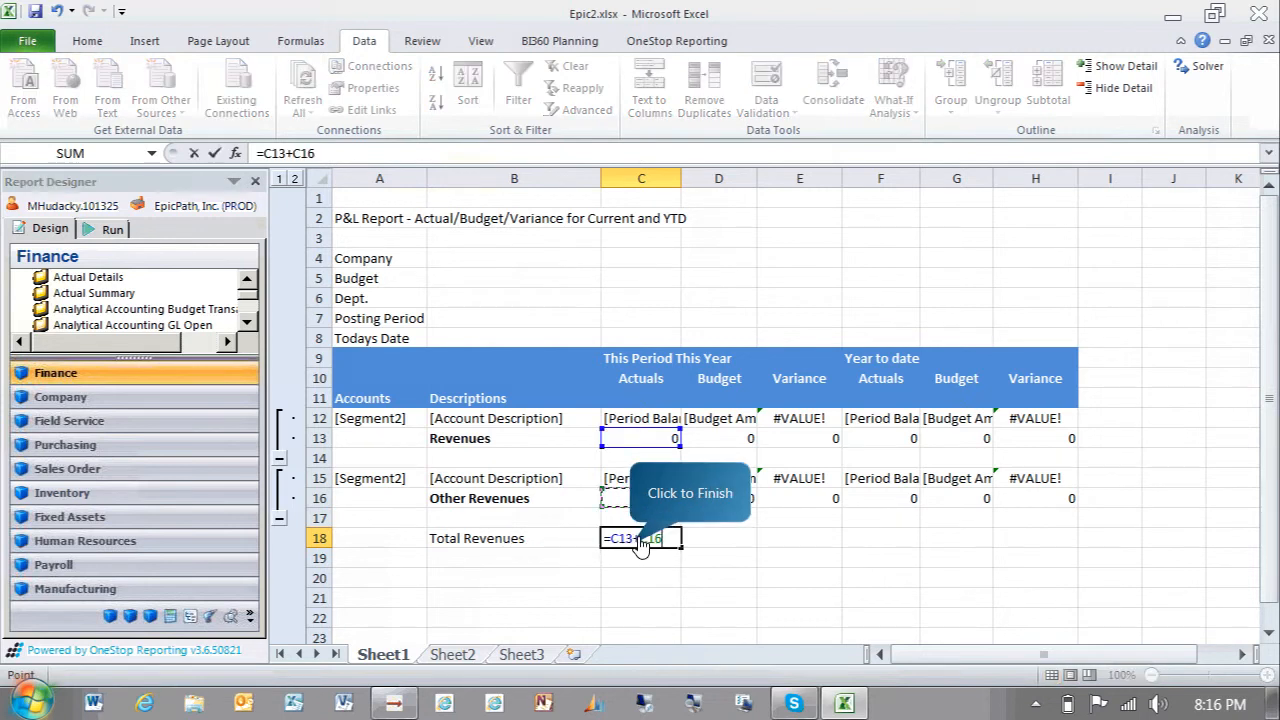
pyautogui.click(645, 548)
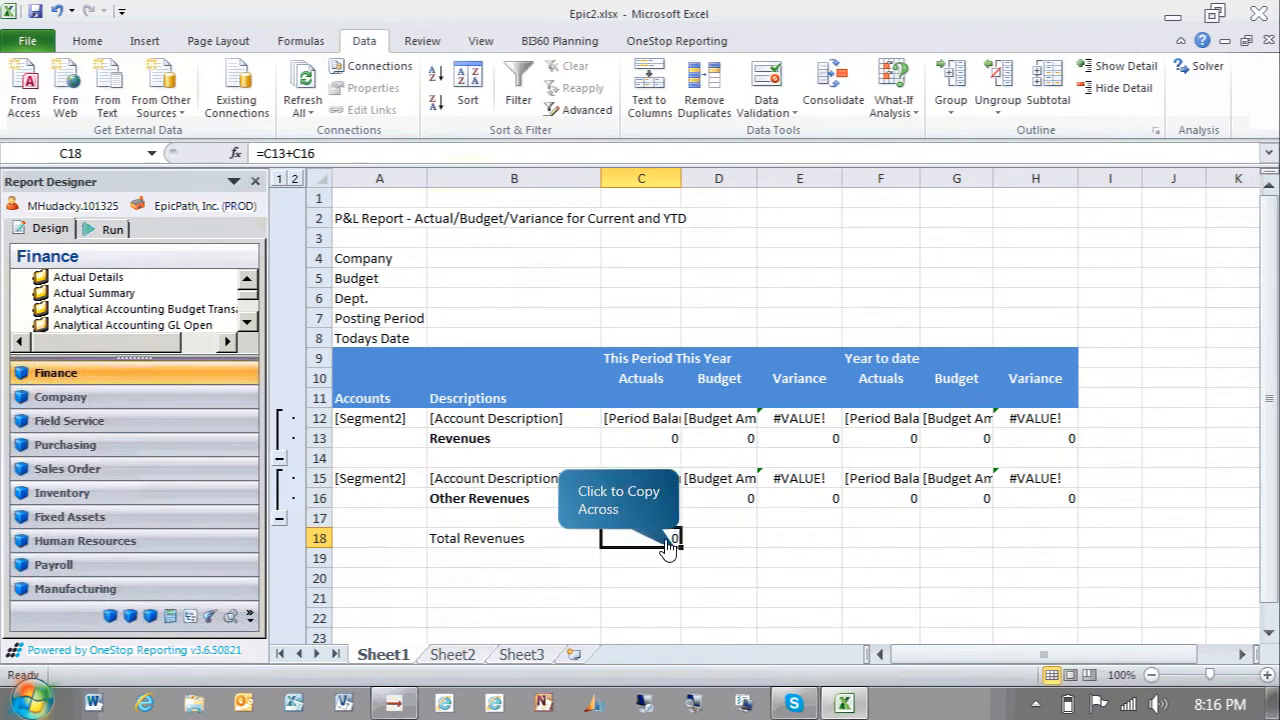
pyautogui.click(674, 556)
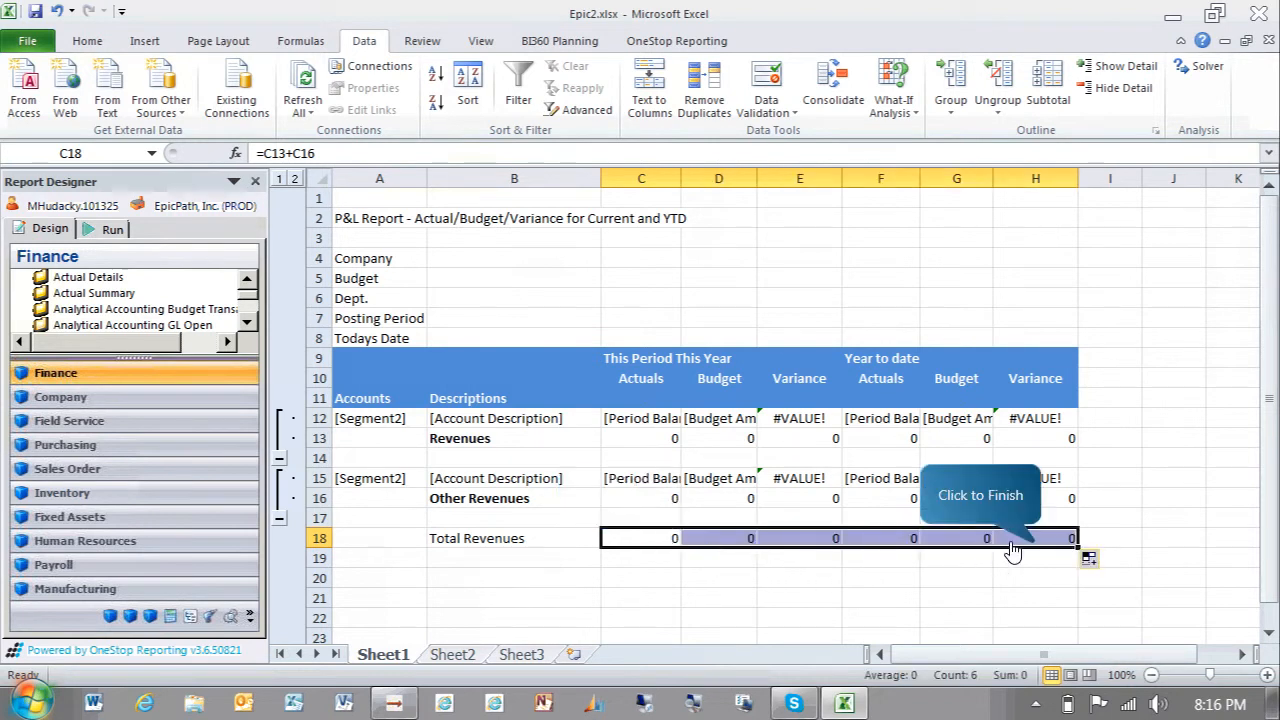
pyautogui.click(1063, 543)
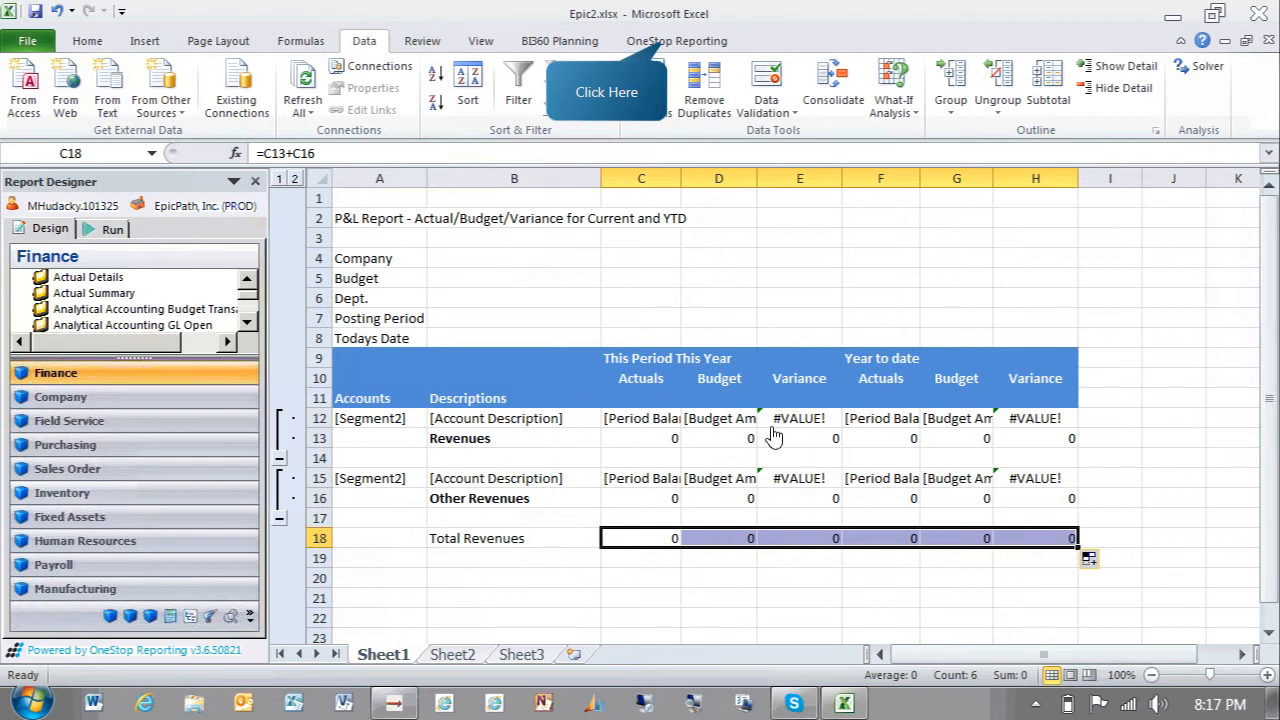
# Open the Layout Editor, open the row 15 group and delete its second Segment2 filter
pyautogui.click(657, 45)
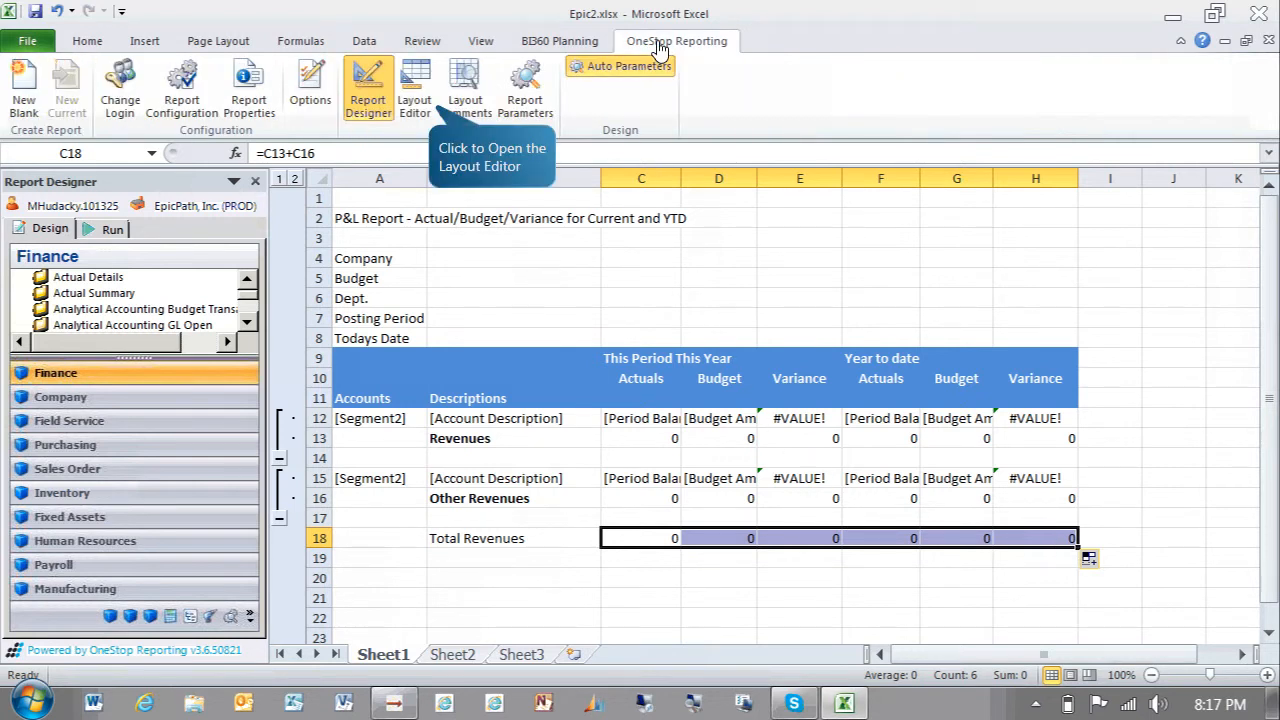
pyautogui.click(418, 100)
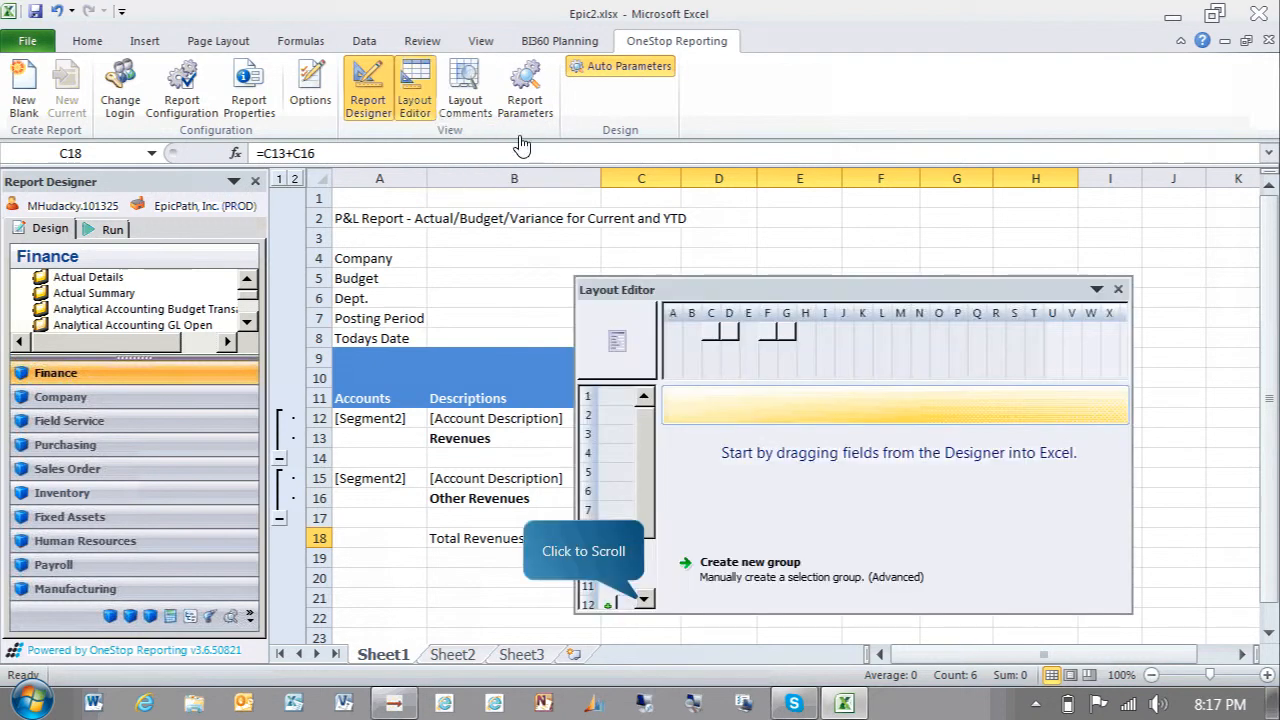
pyautogui.click(643, 598)
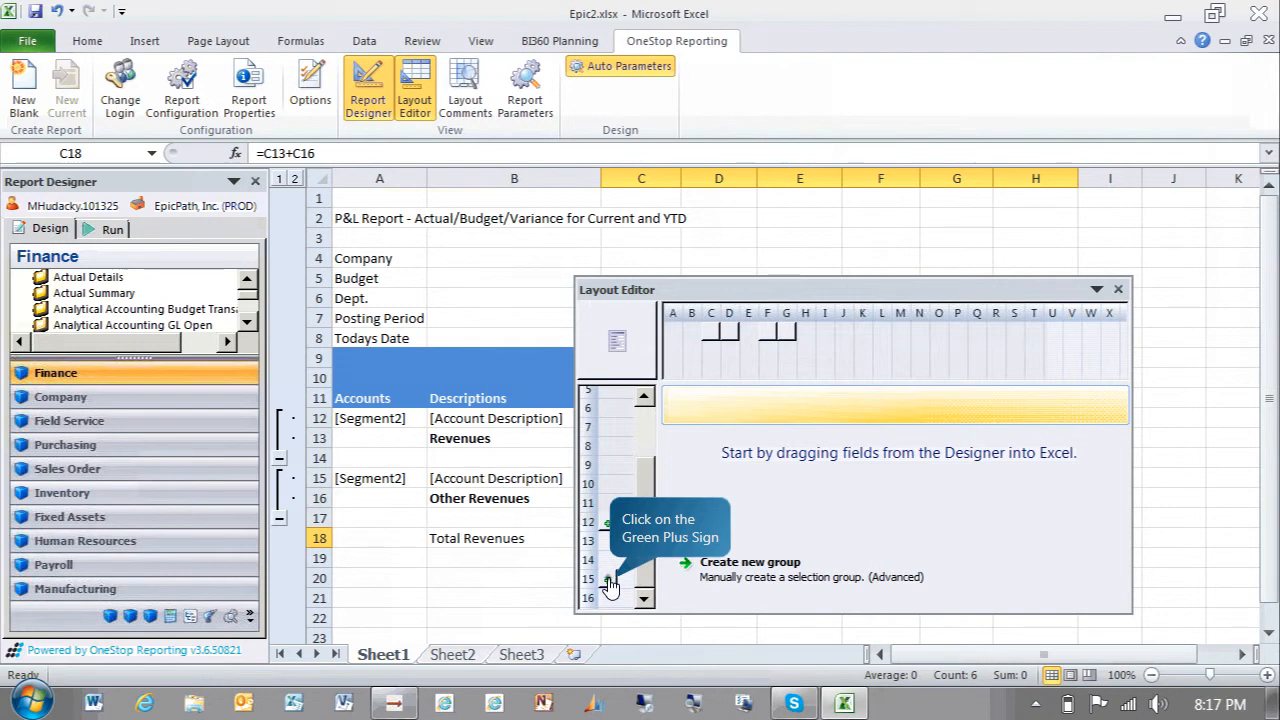
pyautogui.click(607, 580)
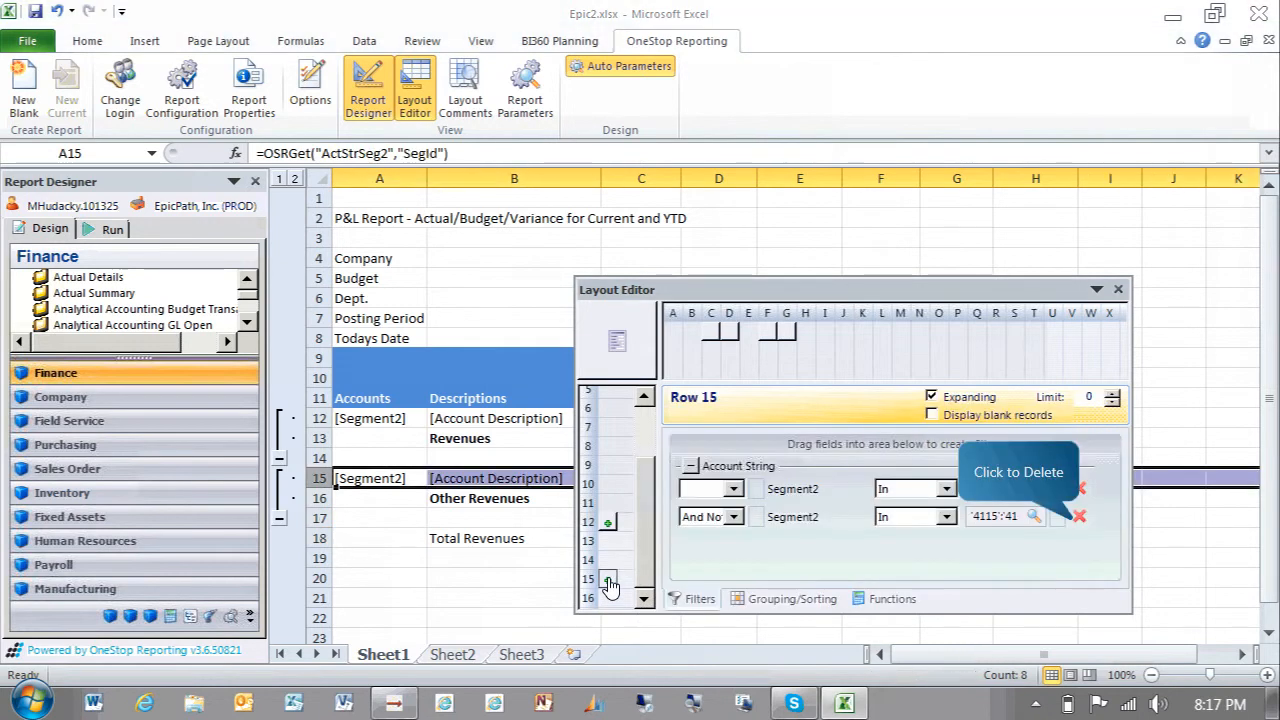
pyautogui.click(1080, 518)
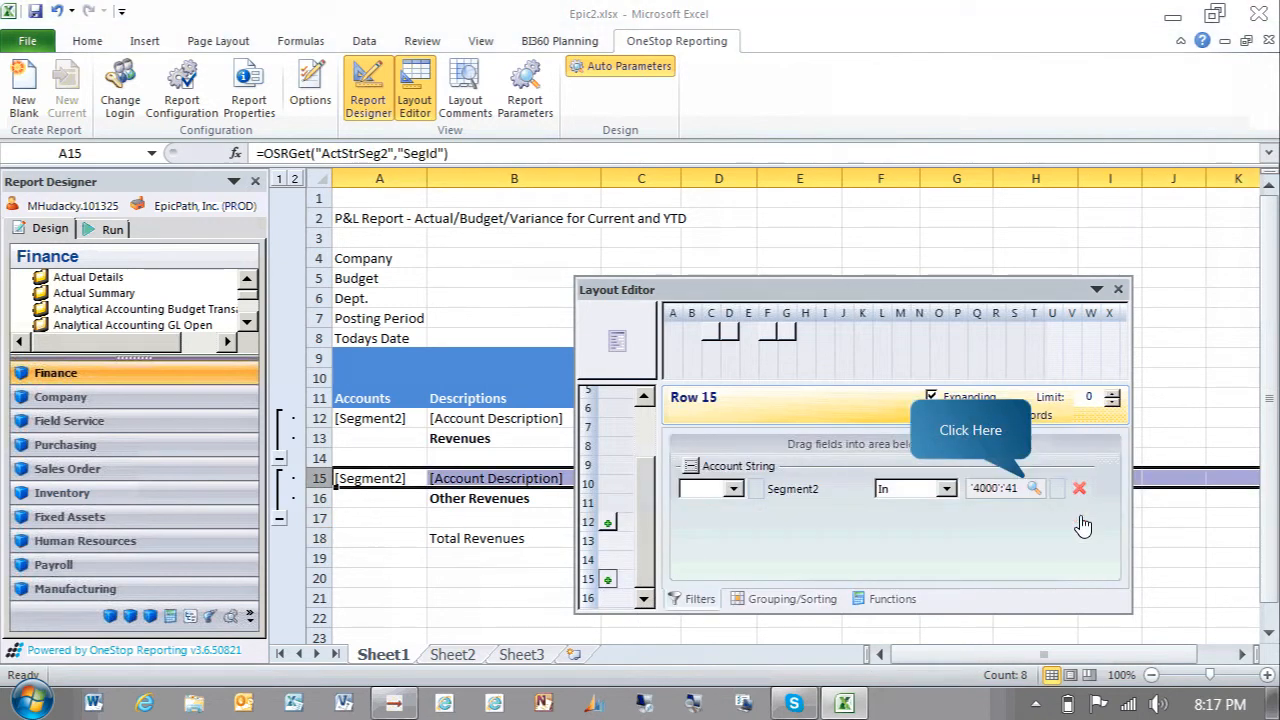
# Set the row 15 Segment2 filter to the range 4180 through 4190 via lookup and close the Layout Editor
pyautogui.click(1030, 489)
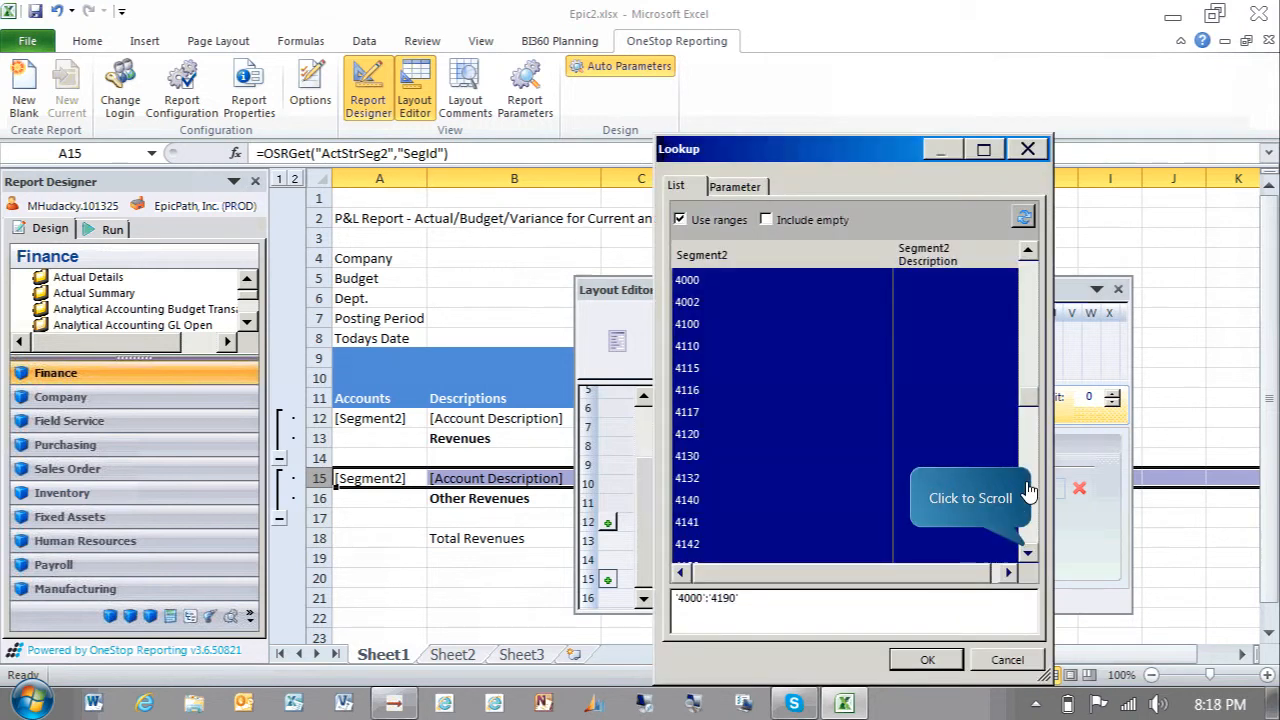
pyautogui.click(1027, 555)
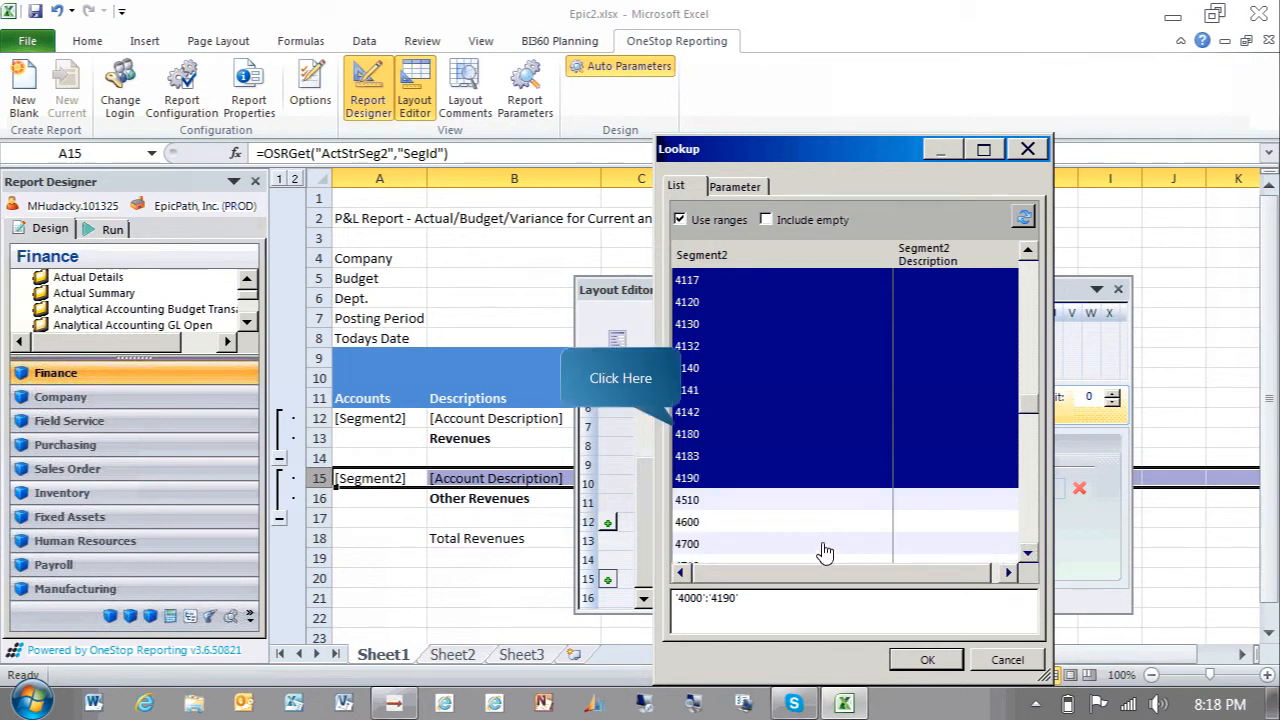
pyautogui.click(683, 437)
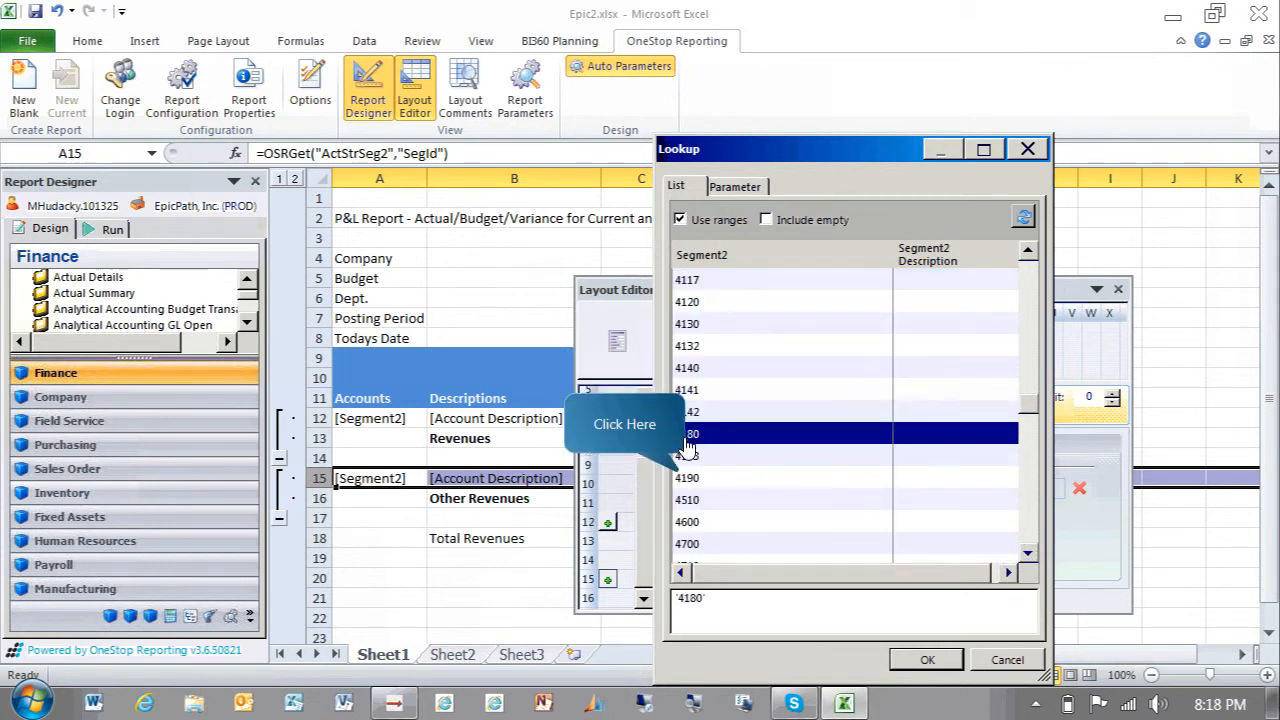
pyautogui.keyDown('shift'); pyautogui.click(690, 480); pyautogui.keyUp('shift')
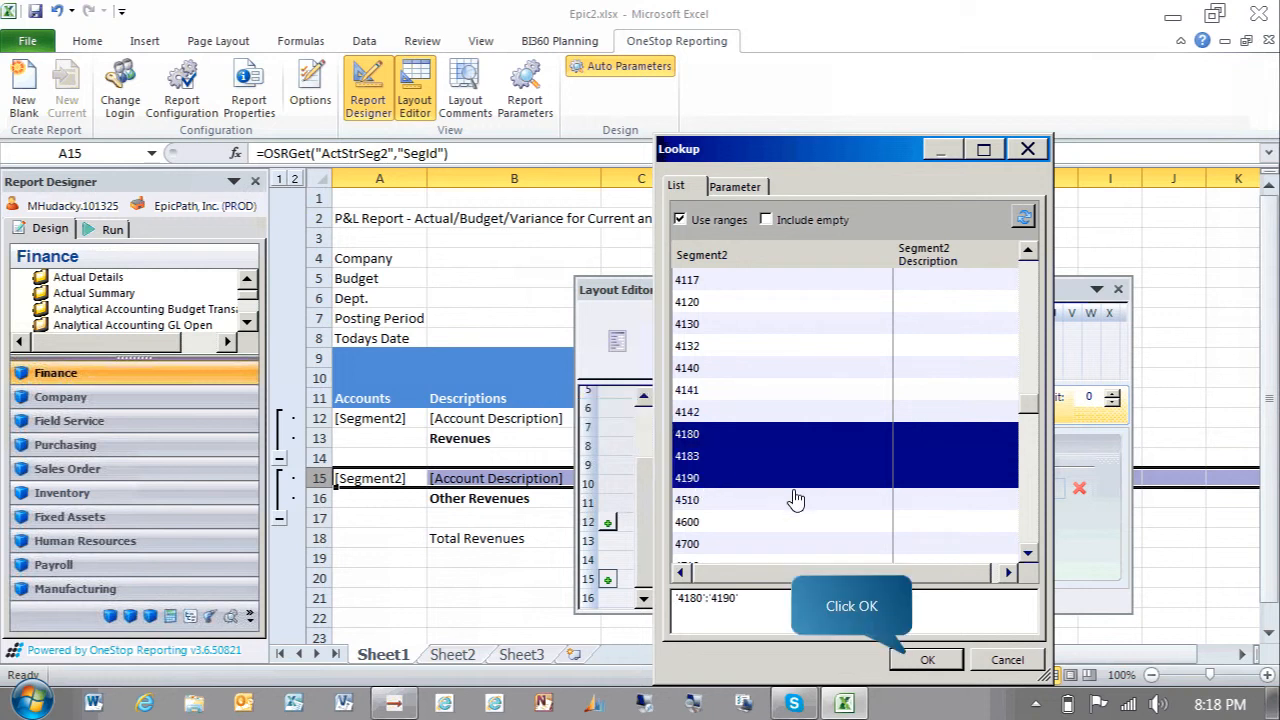
pyautogui.click(913, 662)
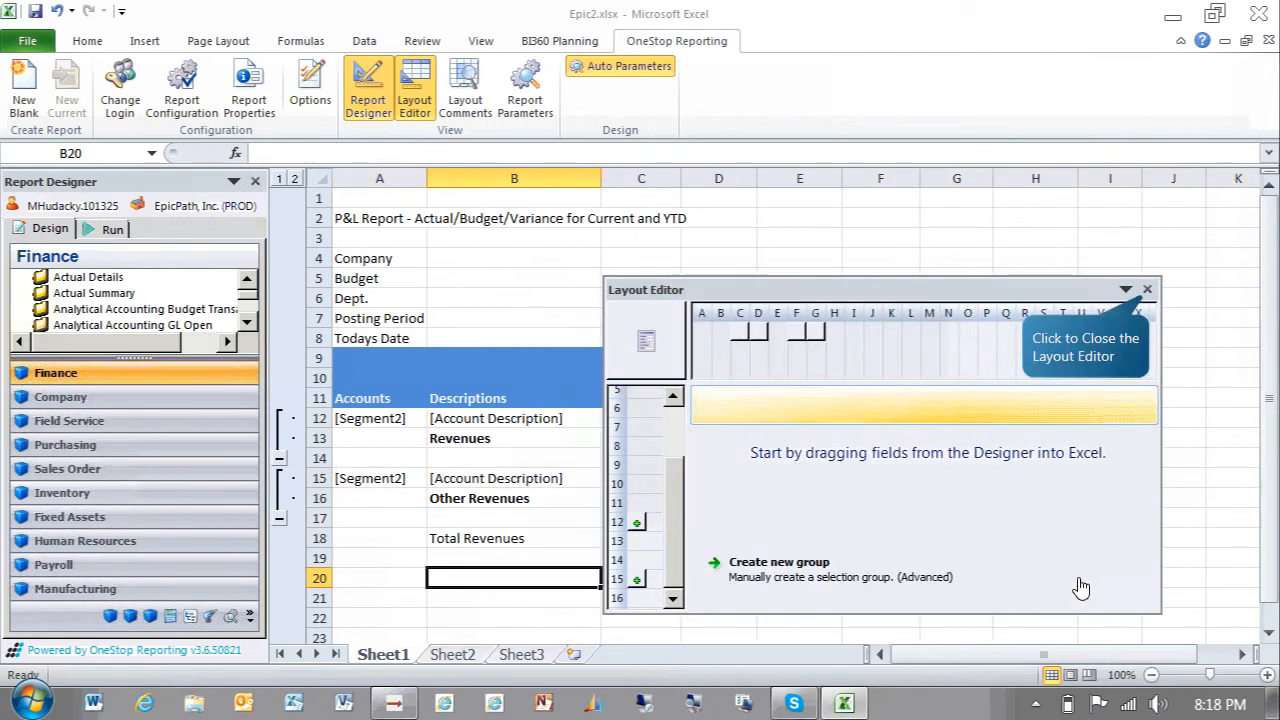
pyautogui.click(1147, 291)
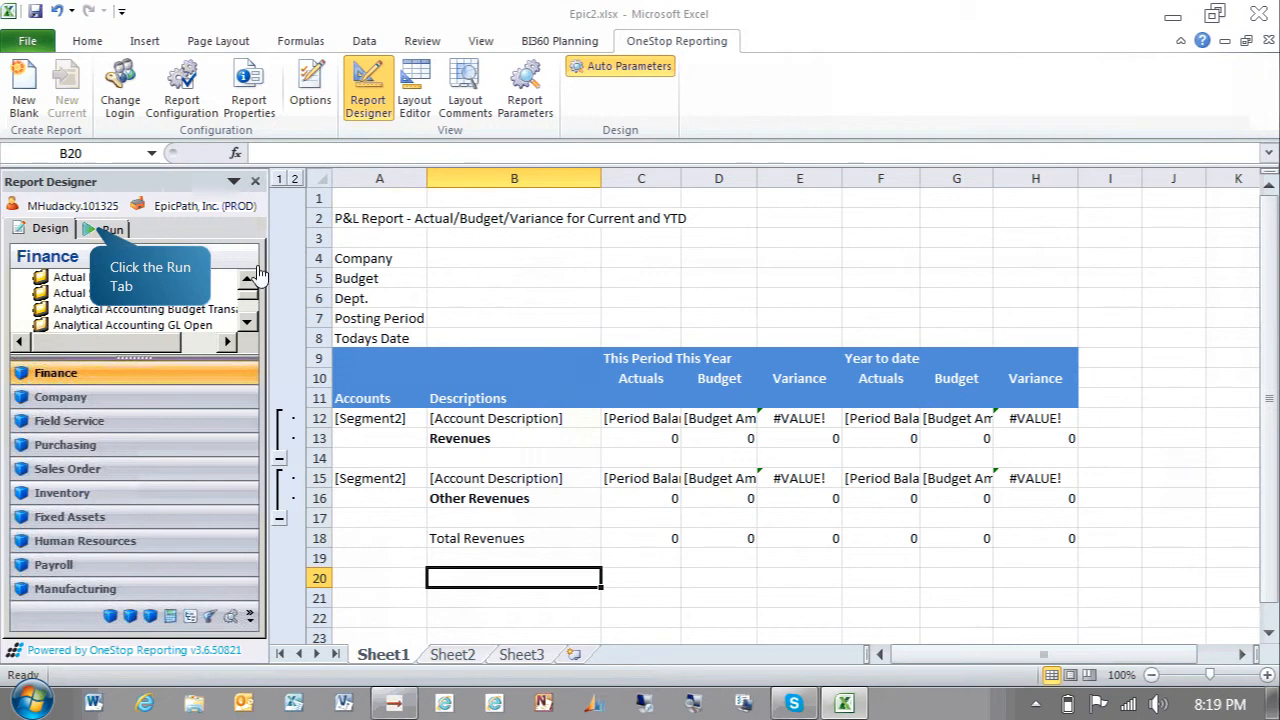
# Switch to running the report and enter posting period 201412
pyautogui.click(108, 230)
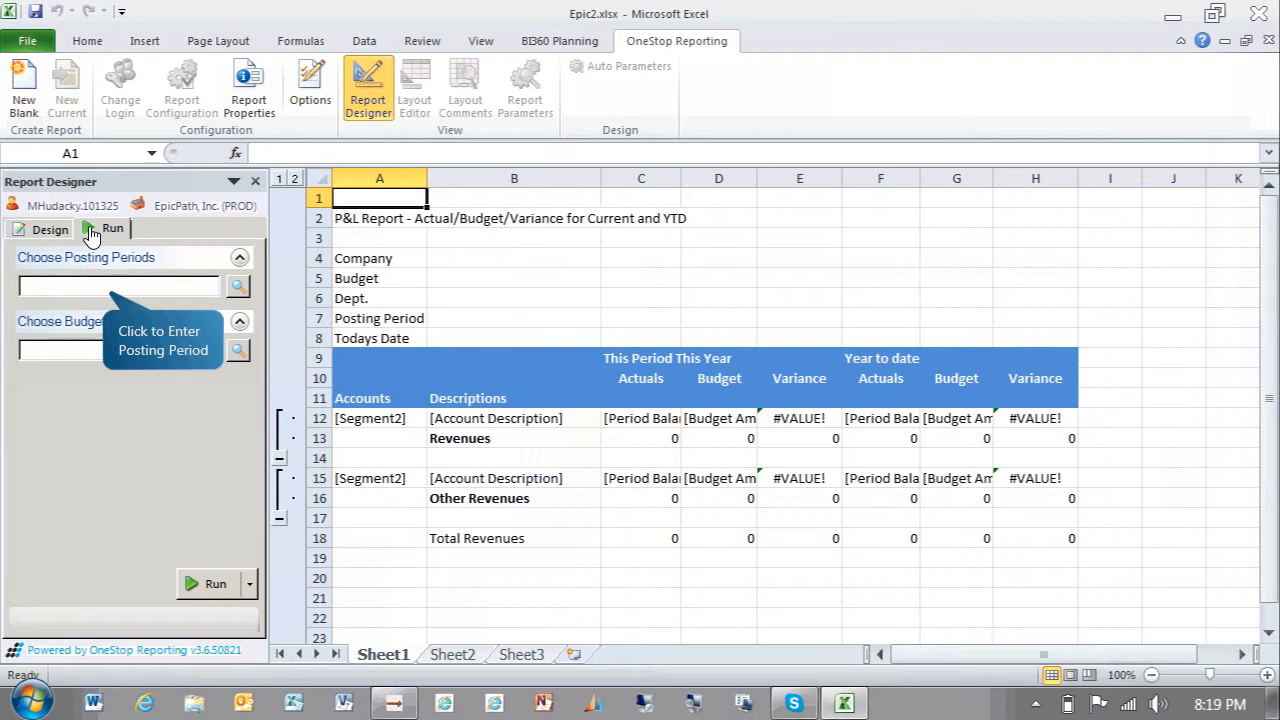
pyautogui.click(117, 290)
pyautogui.write('201412')
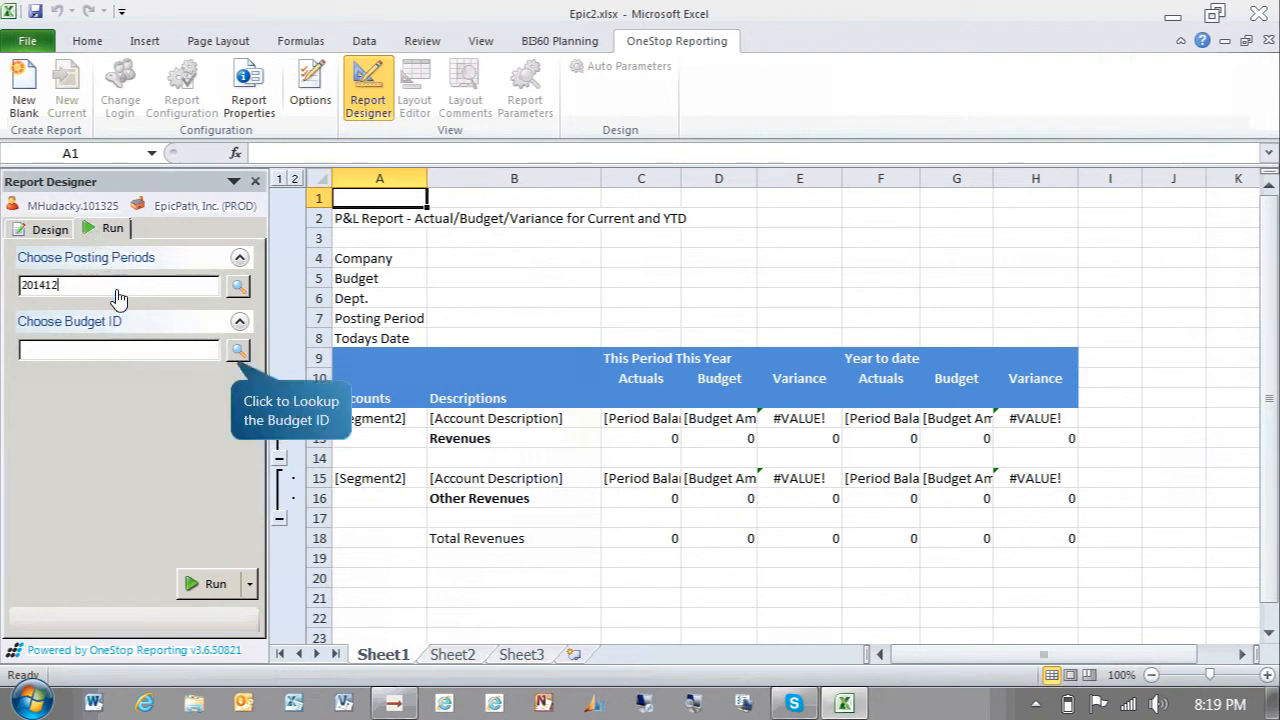
# Choose budget ID 2014BUD via lookup and run the report
pyautogui.click(237, 352)
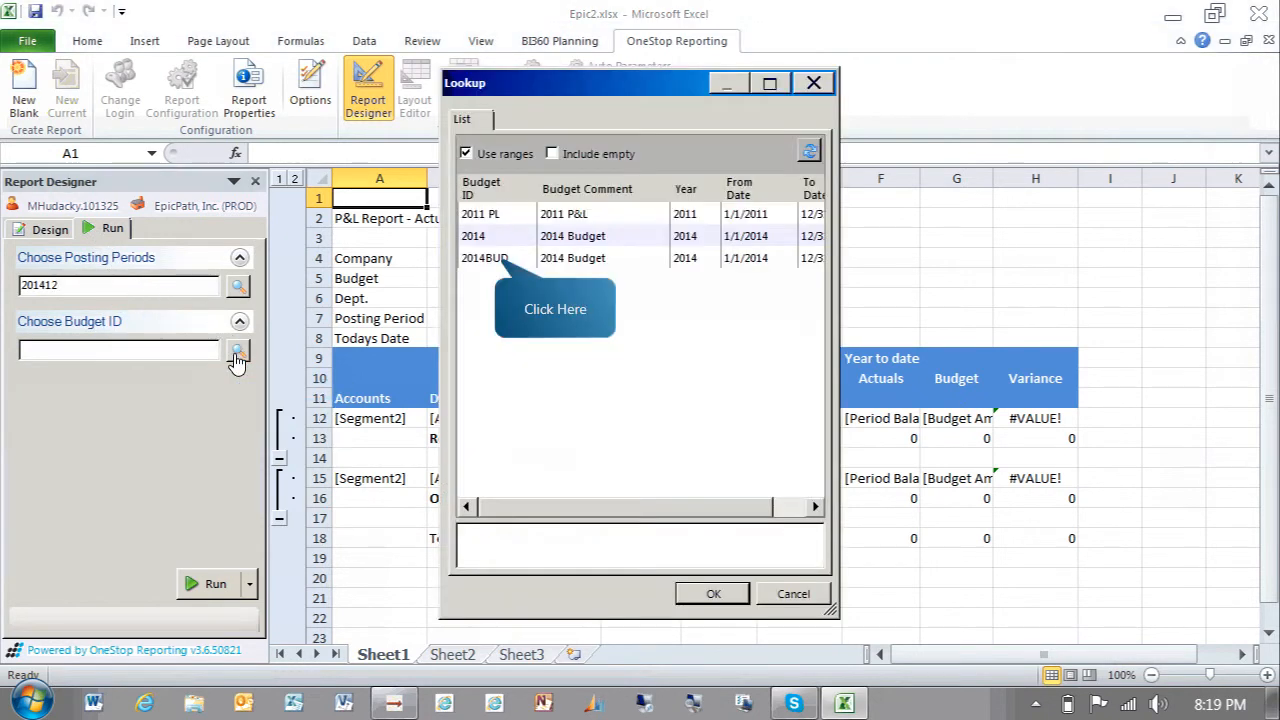
pyautogui.click(560, 262)
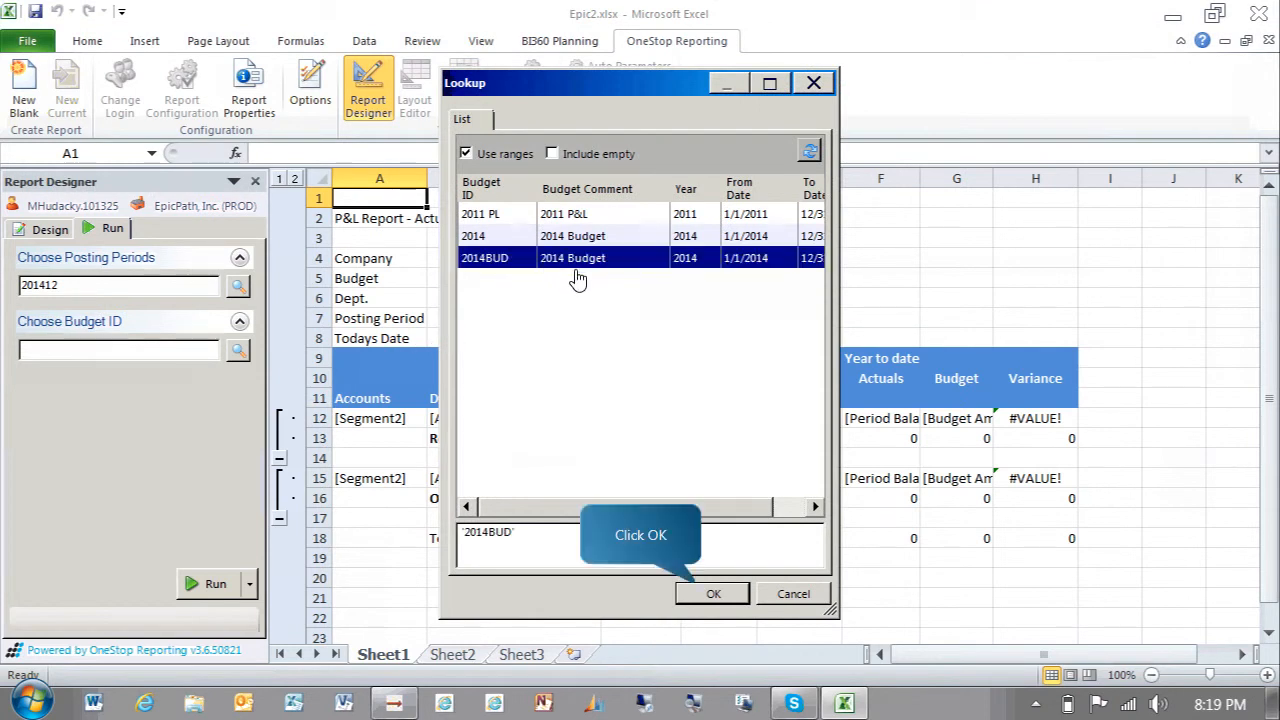
pyautogui.click(713, 593)
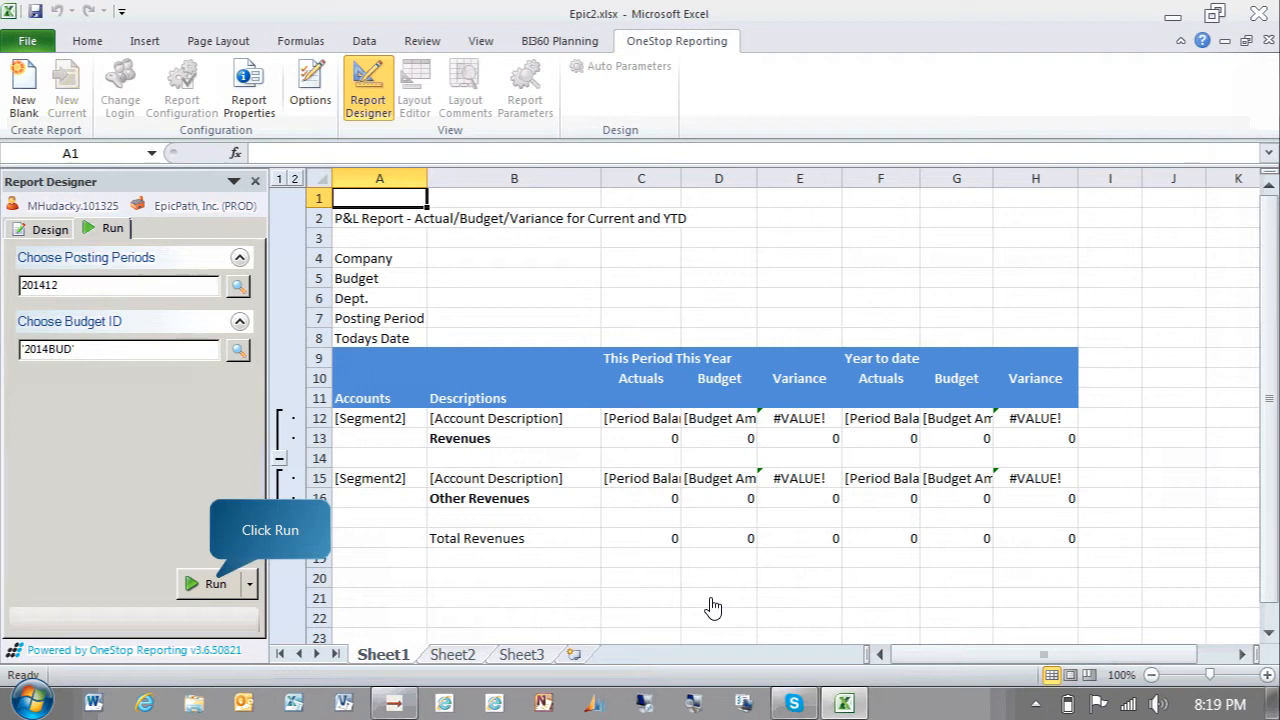
pyautogui.click(214, 584)
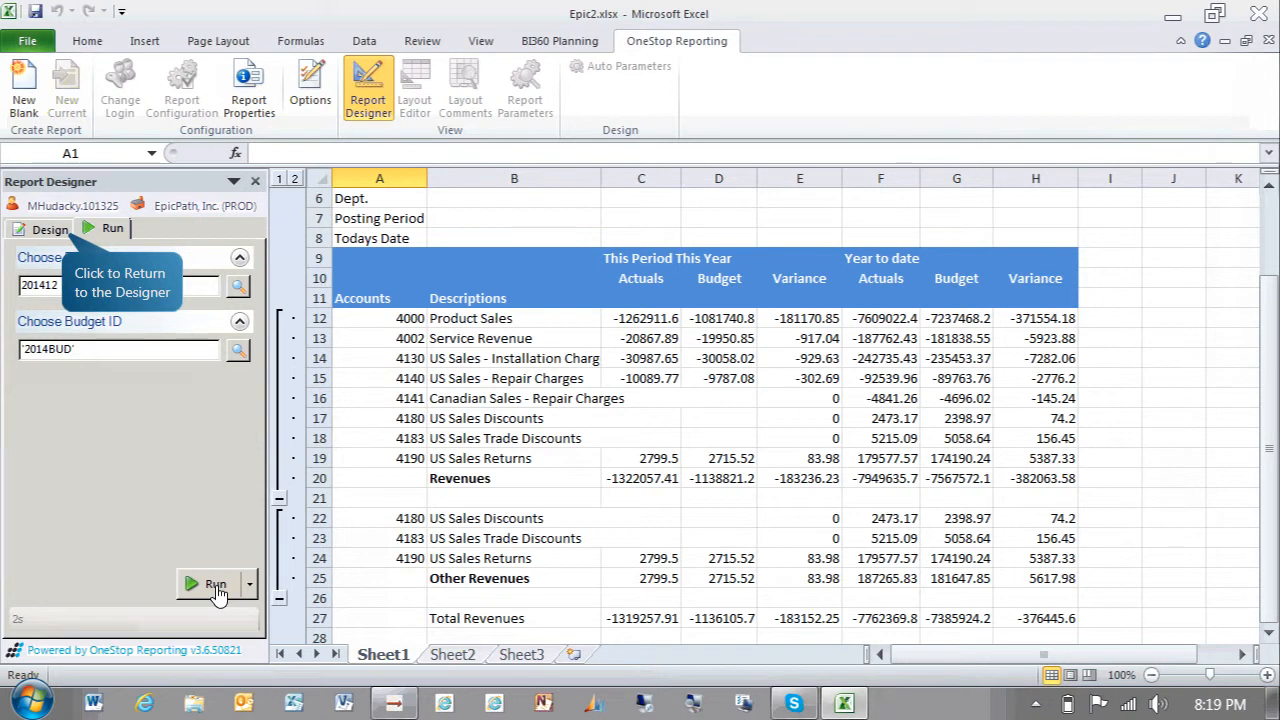
# Return to design mode and close the Layout Editor
pyautogui.click(63, 236)
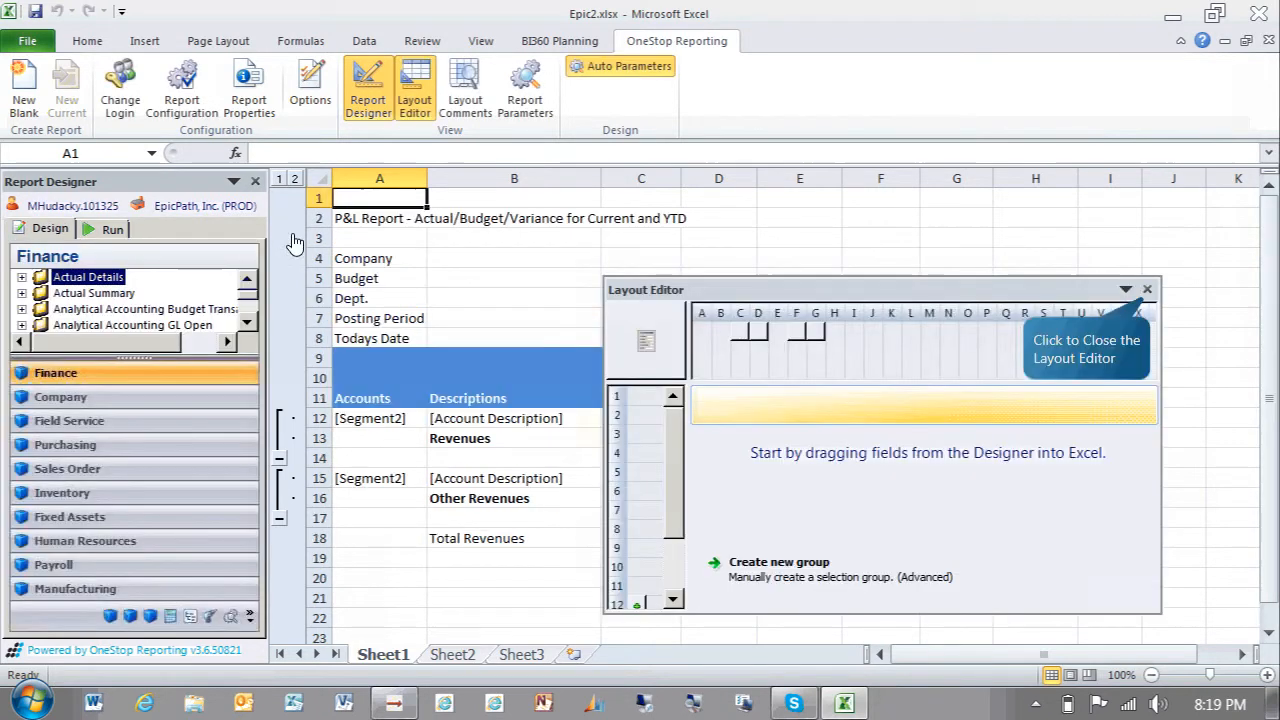
pyautogui.click(1147, 292)
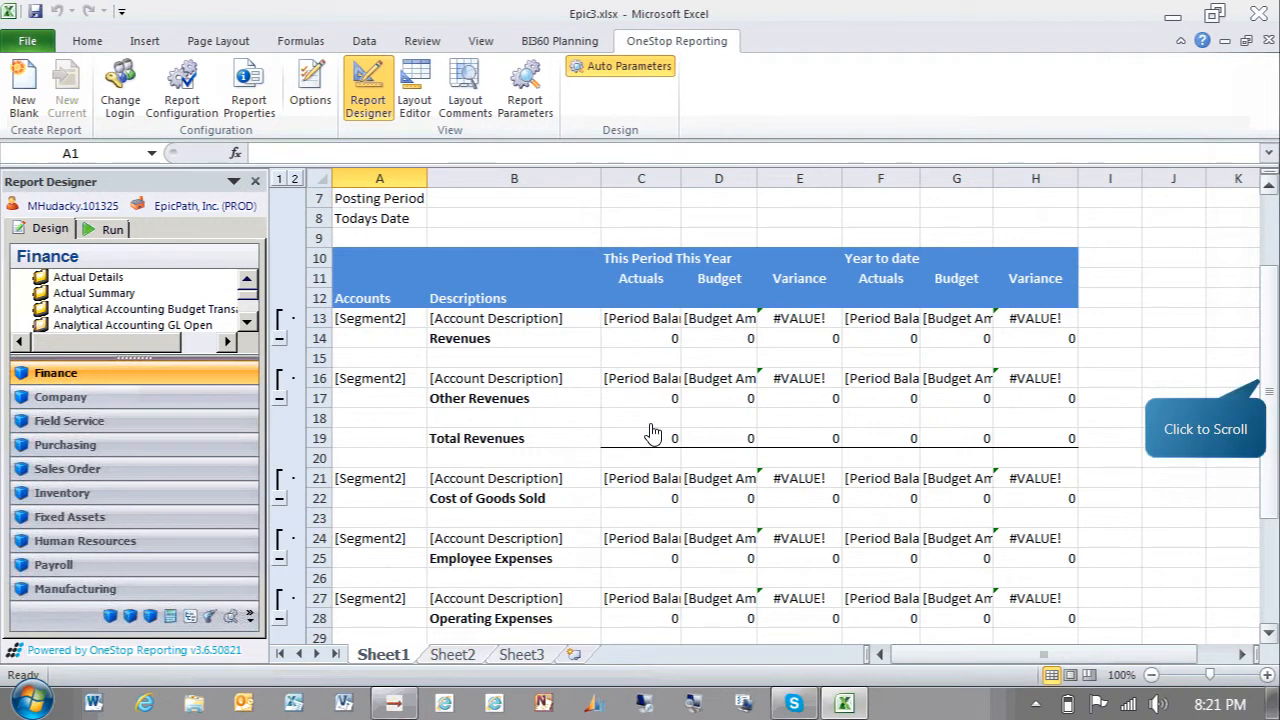
pyautogui.click(1268, 388)
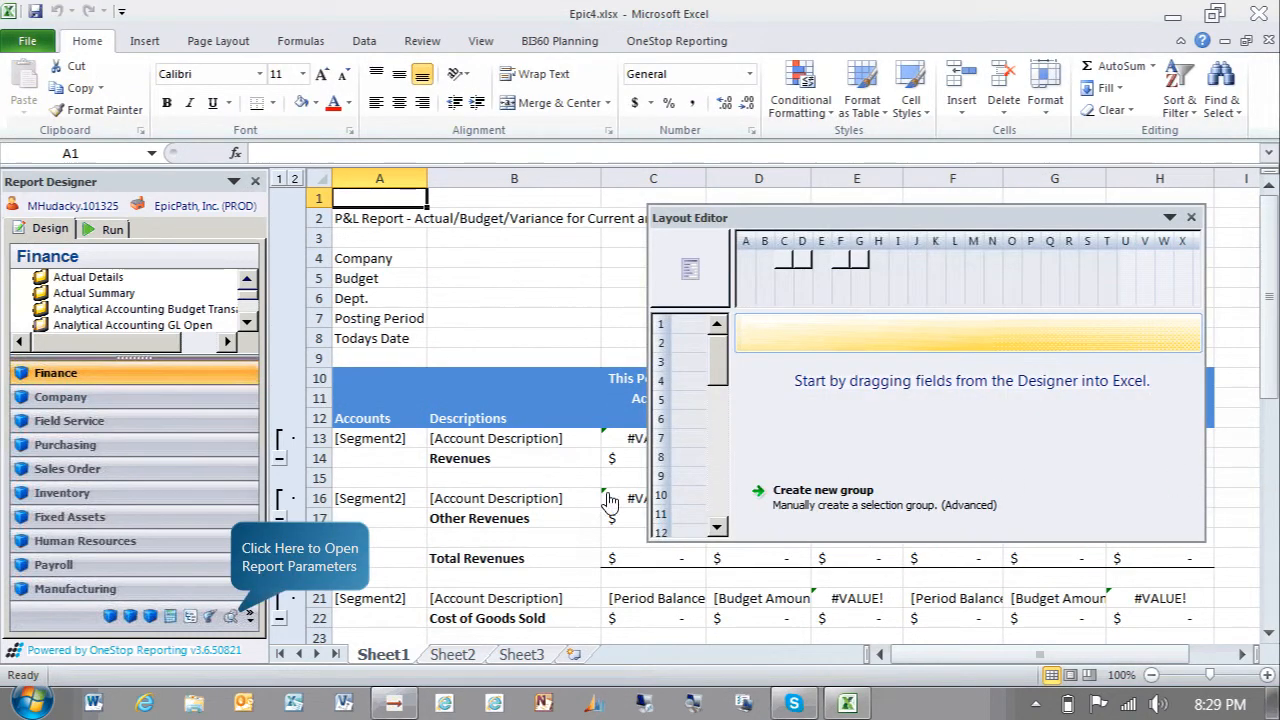
# Insert the Budget ID and Posting Periods report parameters into the Budget and Posting Period header cells
pyautogui.click(233, 616)
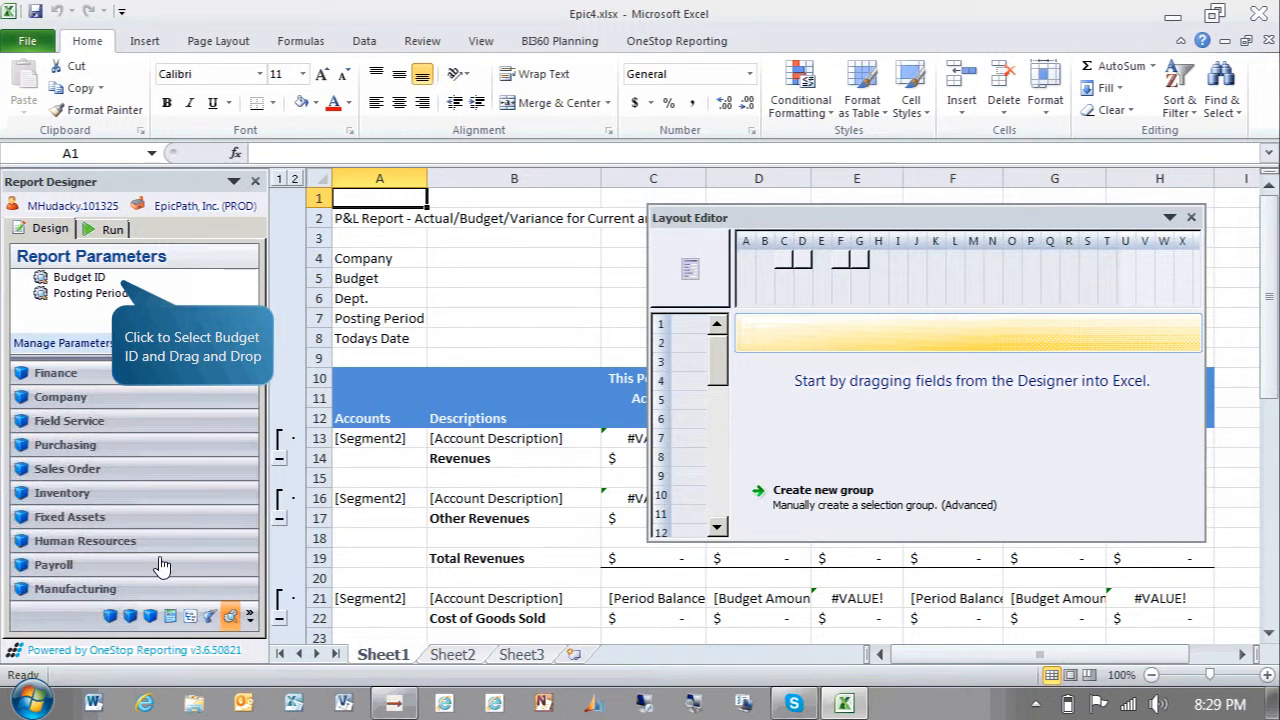
pyautogui.click(117, 284)
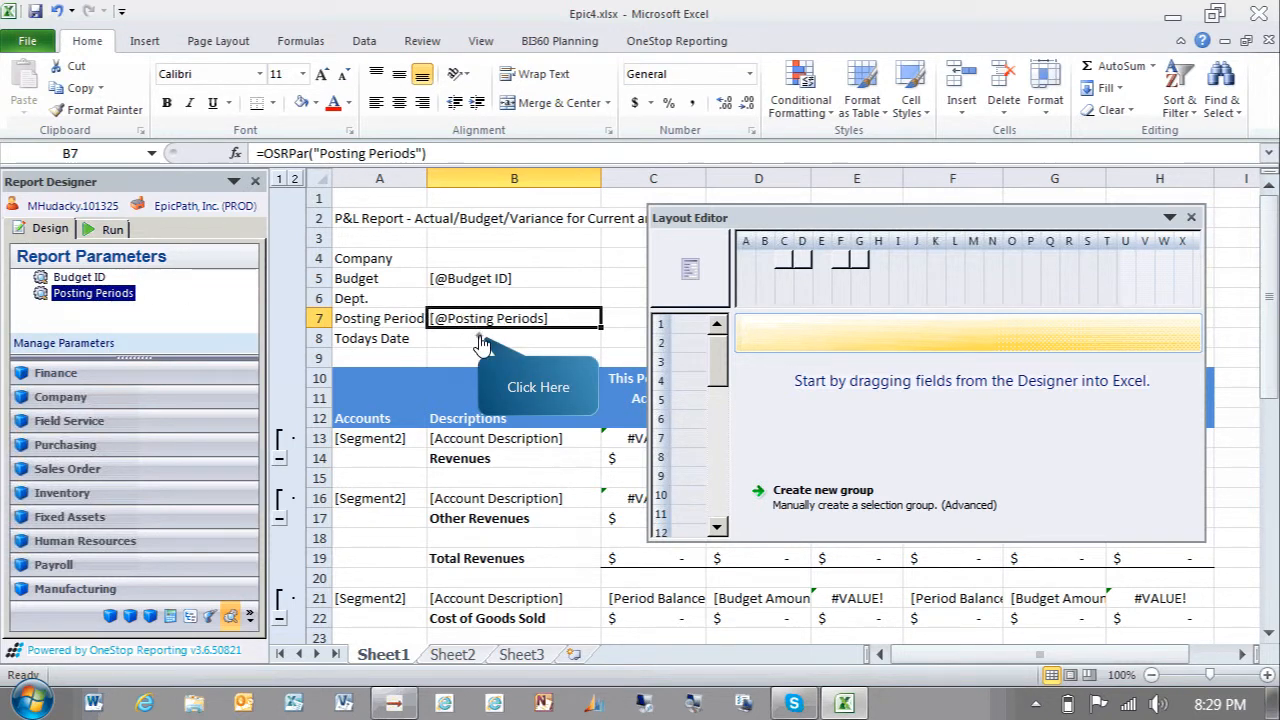
# Enter the formula =today() in the Todays Date cell B8
pyautogui.click(481, 341)
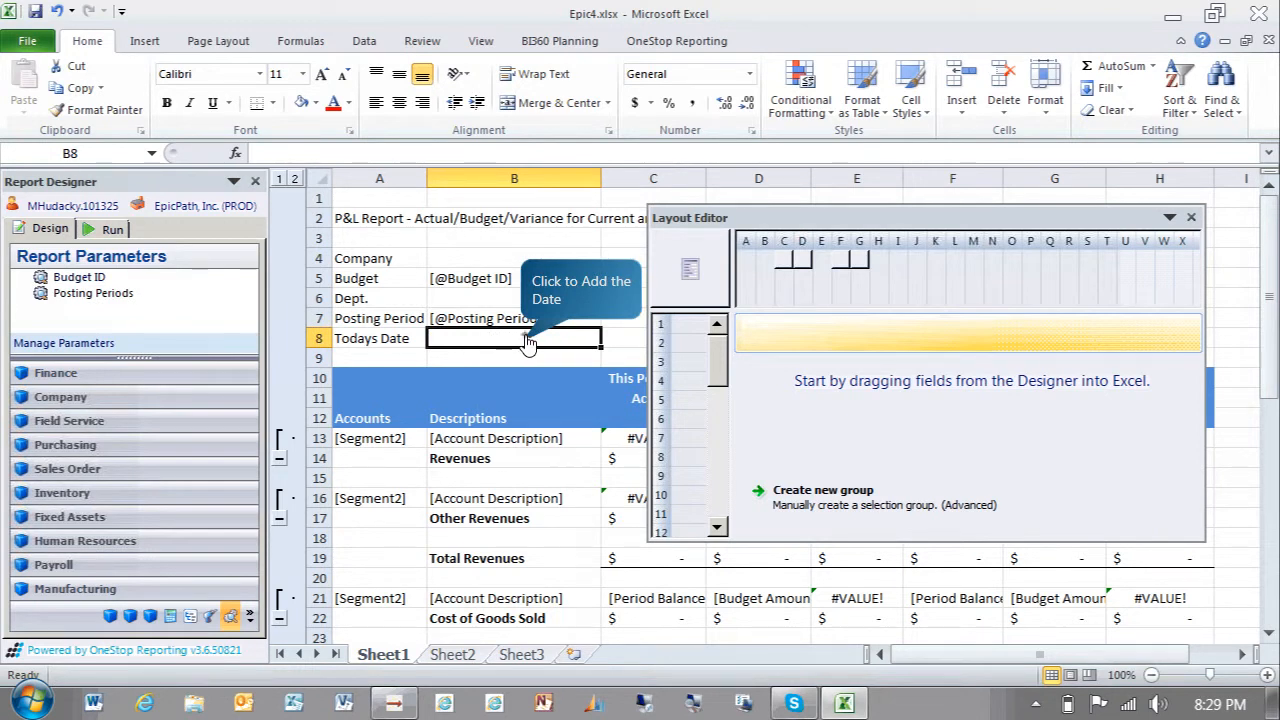
pyautogui.write('=today()')
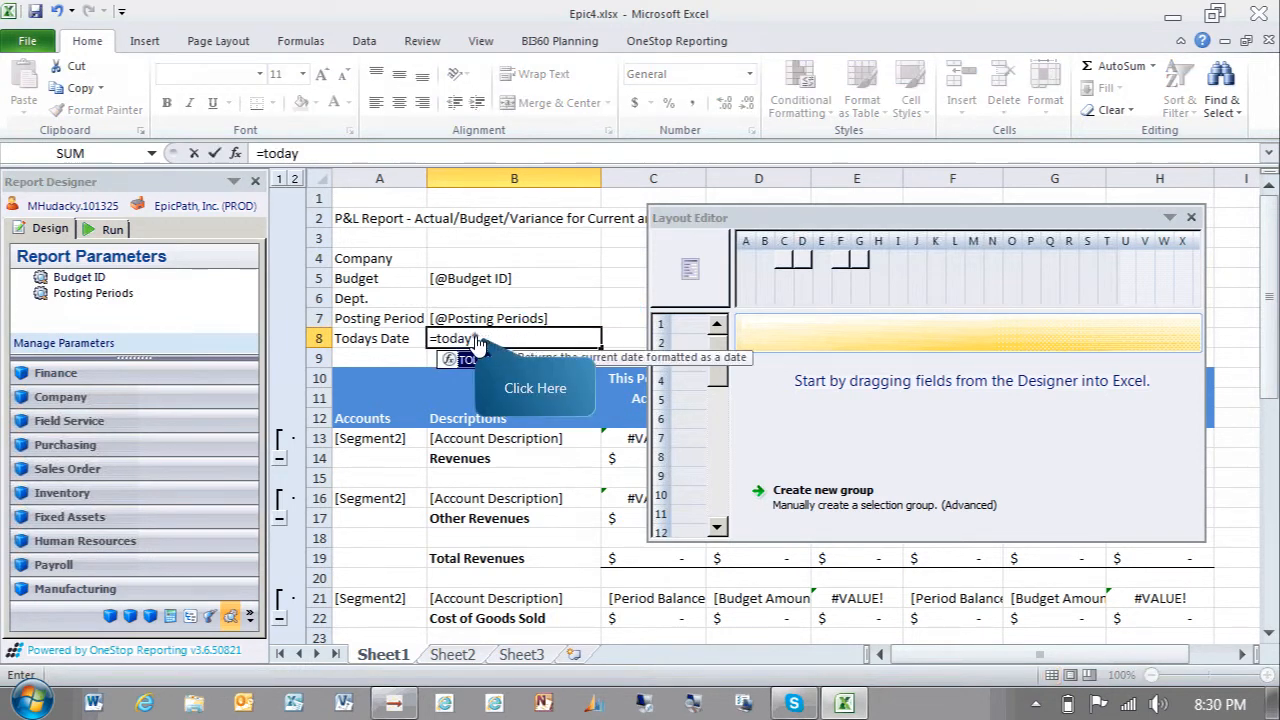
pyautogui.press('Return')
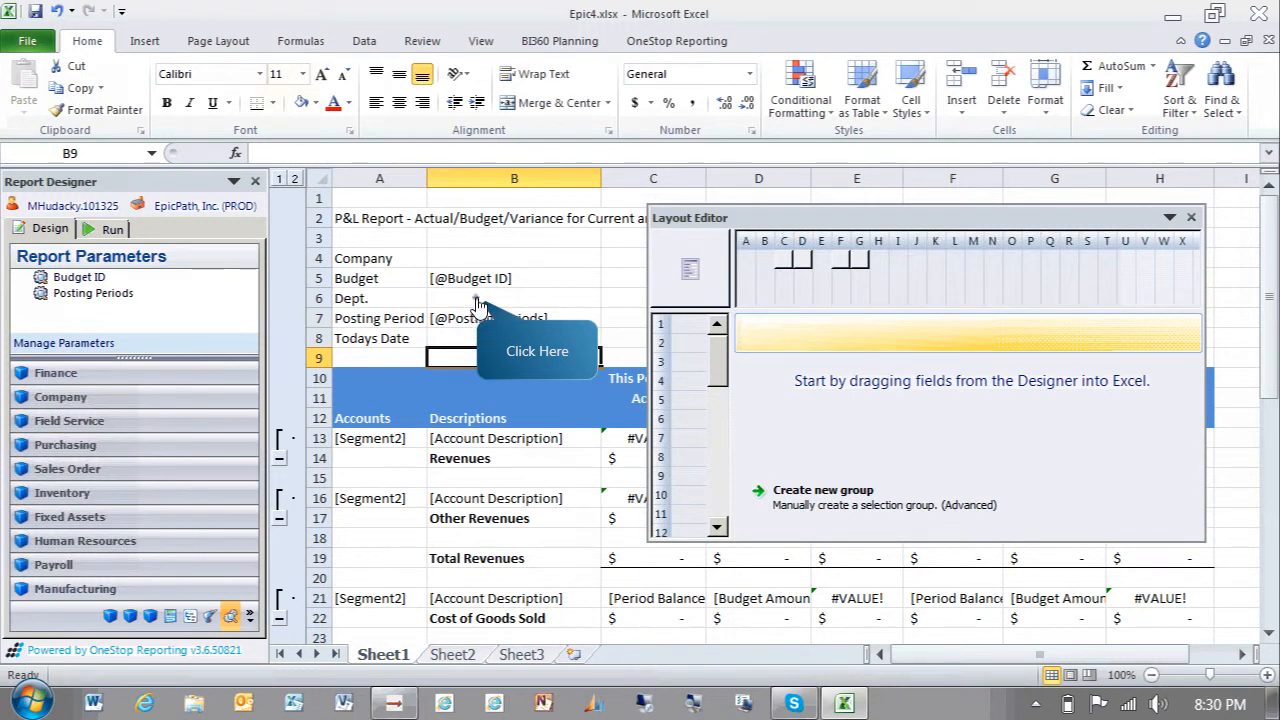
# Open the Layout Editor's sheet filters and add a Segment1 filter from the Finance Account String fields
pyautogui.click(478, 300)
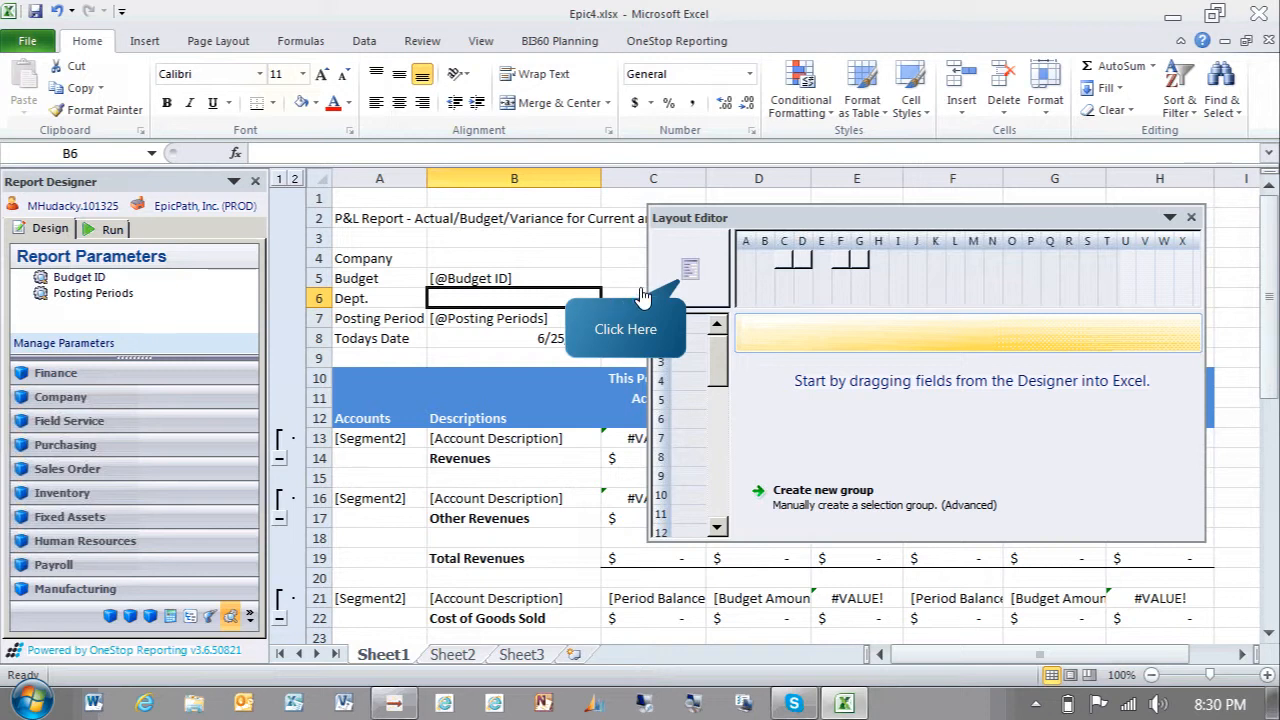
pyautogui.click(686, 272)
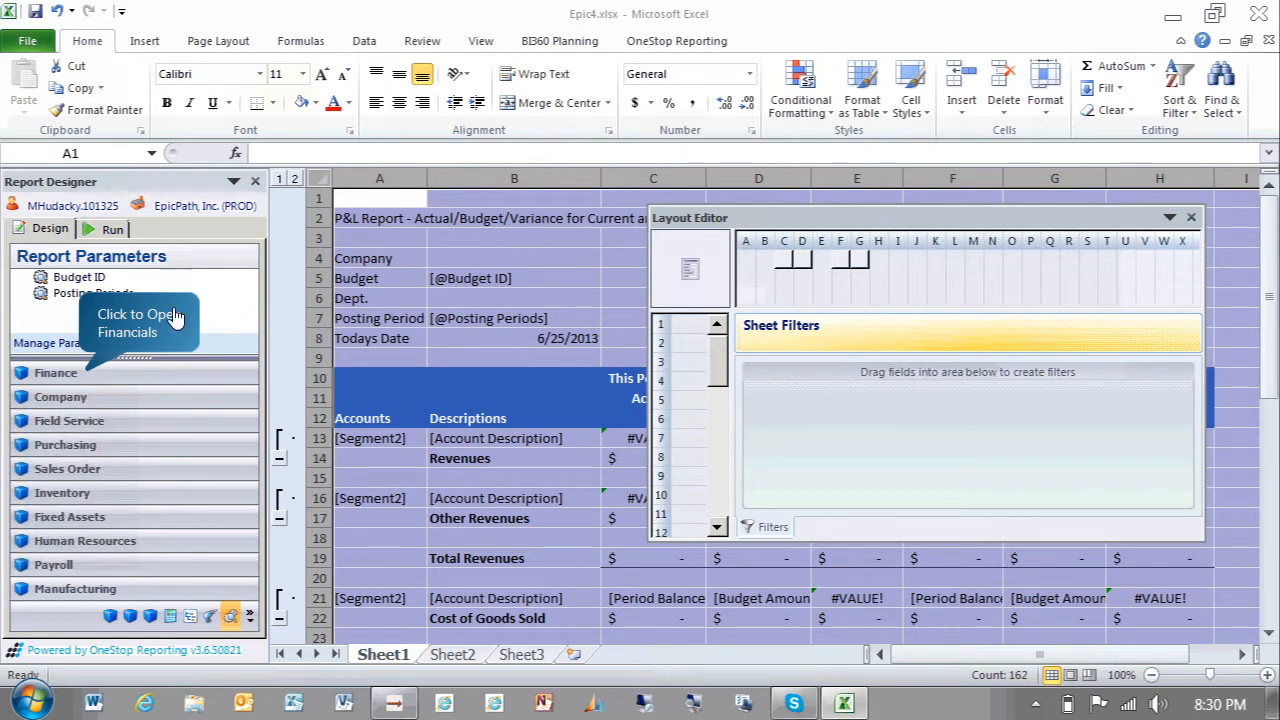
pyautogui.click(88, 378)
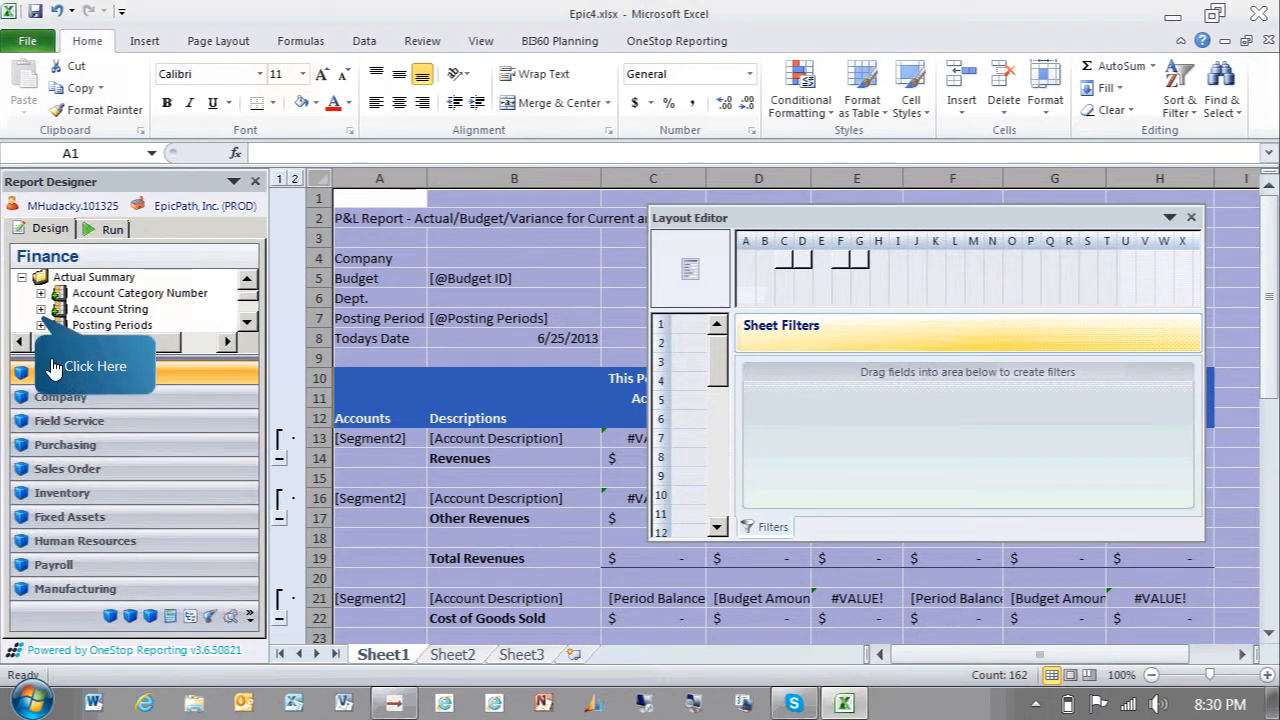
pyautogui.click(40, 311)
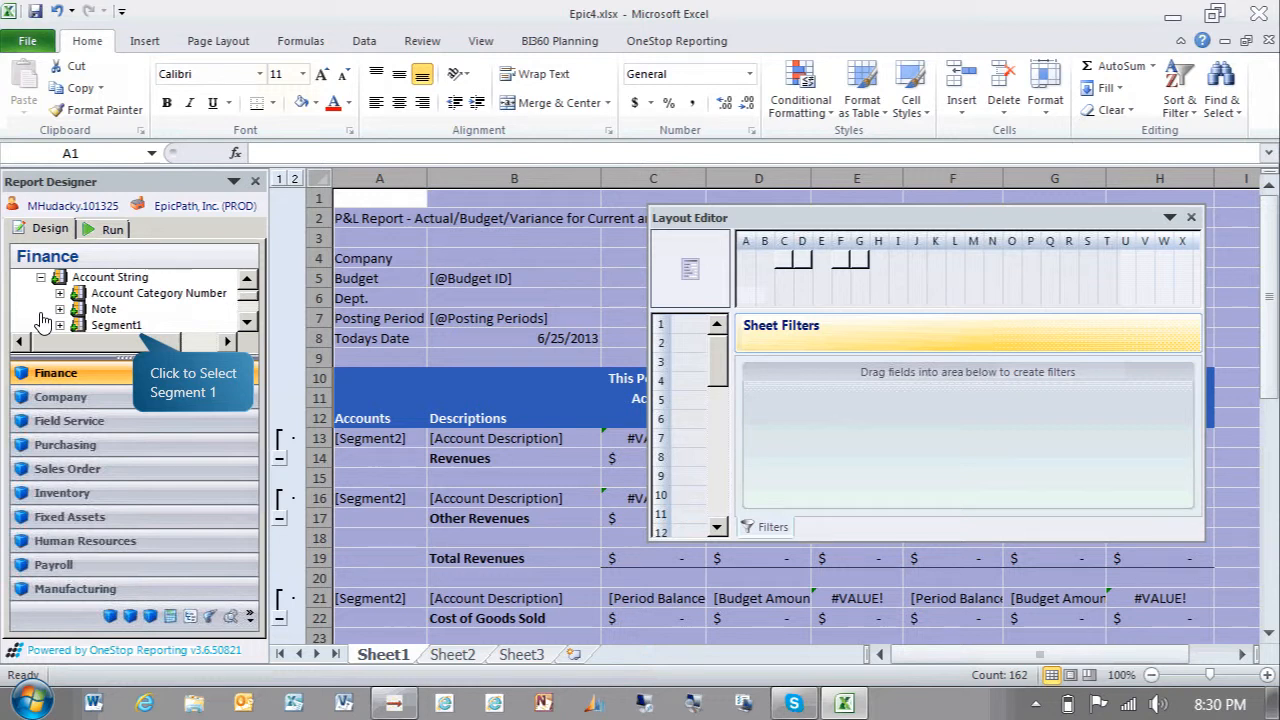
pyautogui.doubleClick(118, 326)
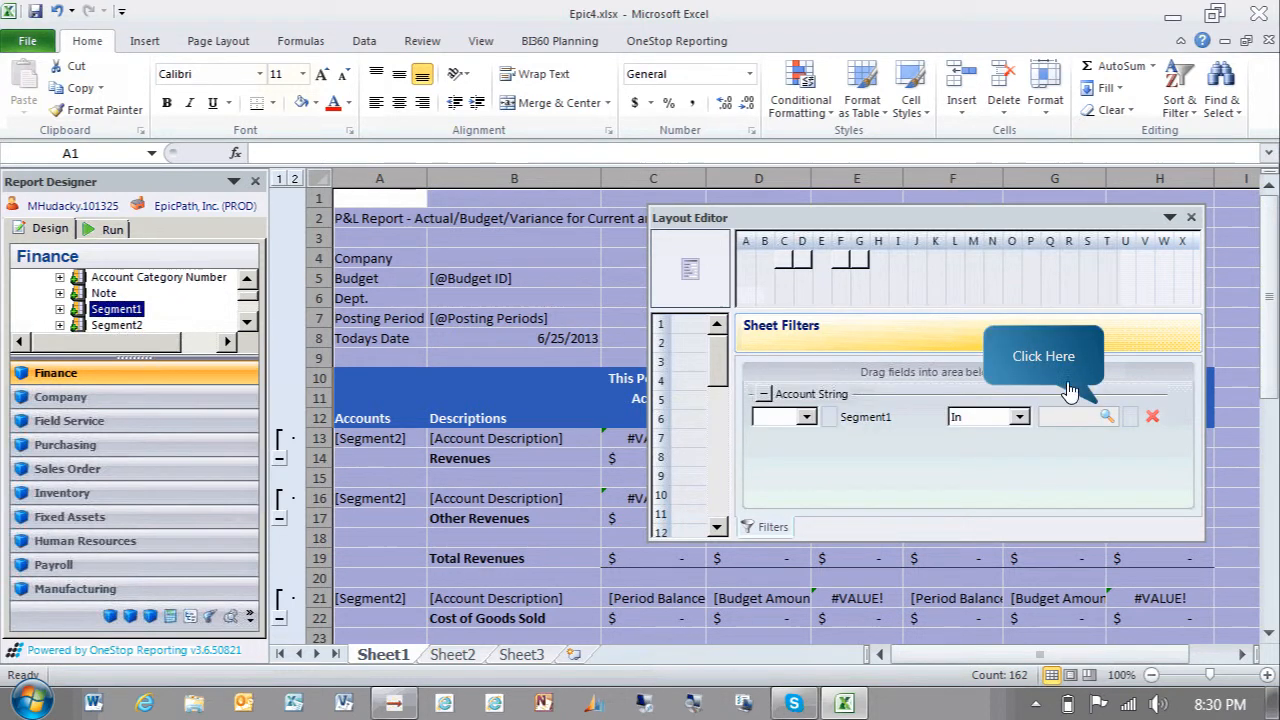
# Create a new parameter Dept Code with prompt Choose Depts, Lookup Edit style, for the Segment1 sheet filter
pyautogui.click(1107, 416)
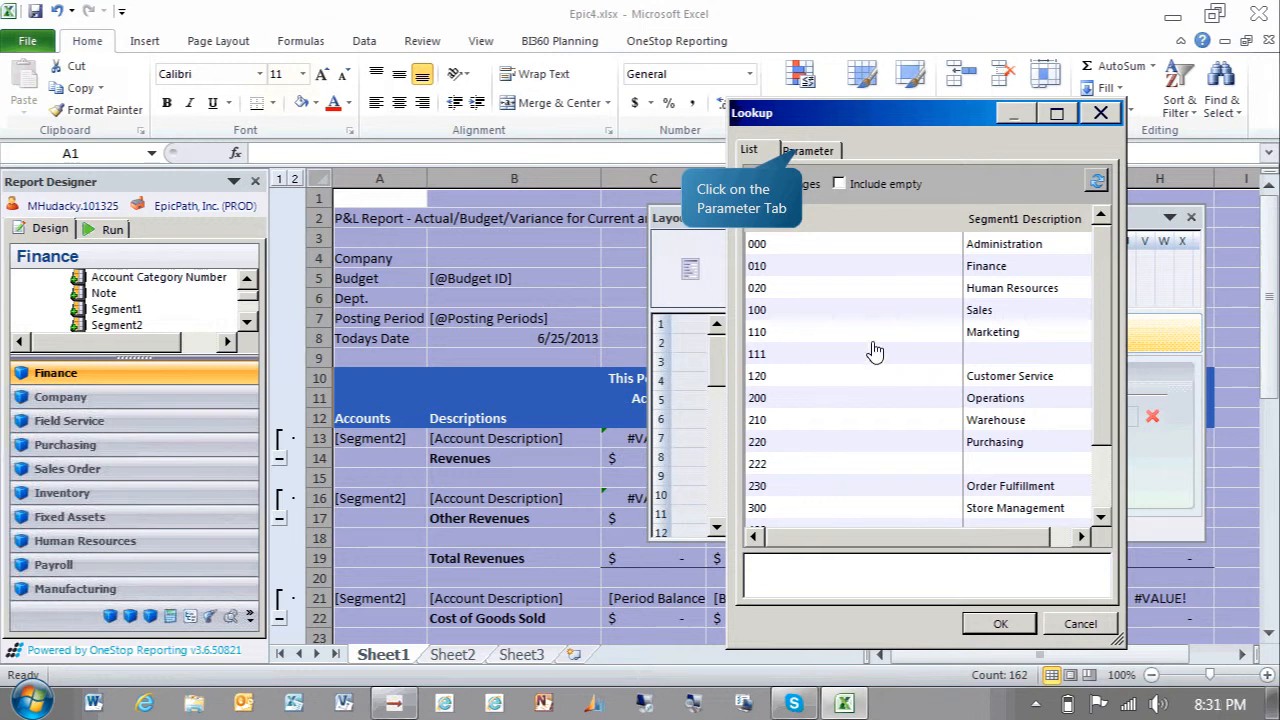
pyautogui.click(810, 160)
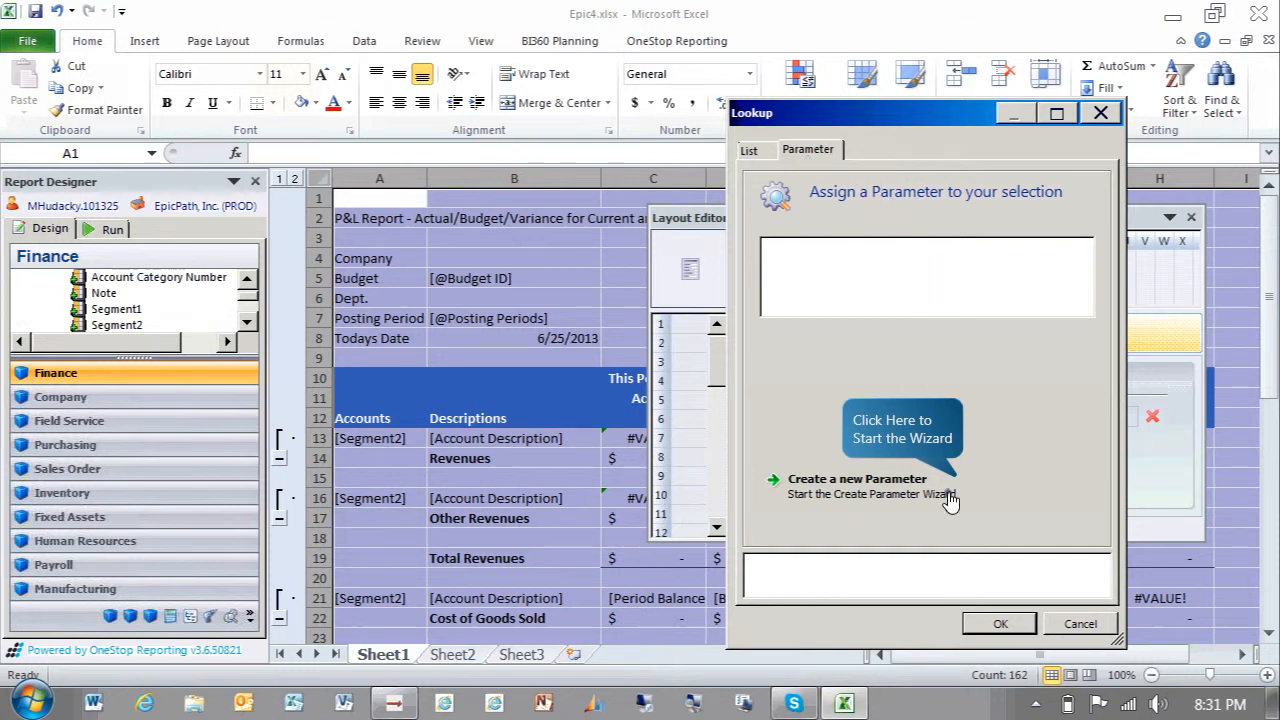
pyautogui.click(949, 502)
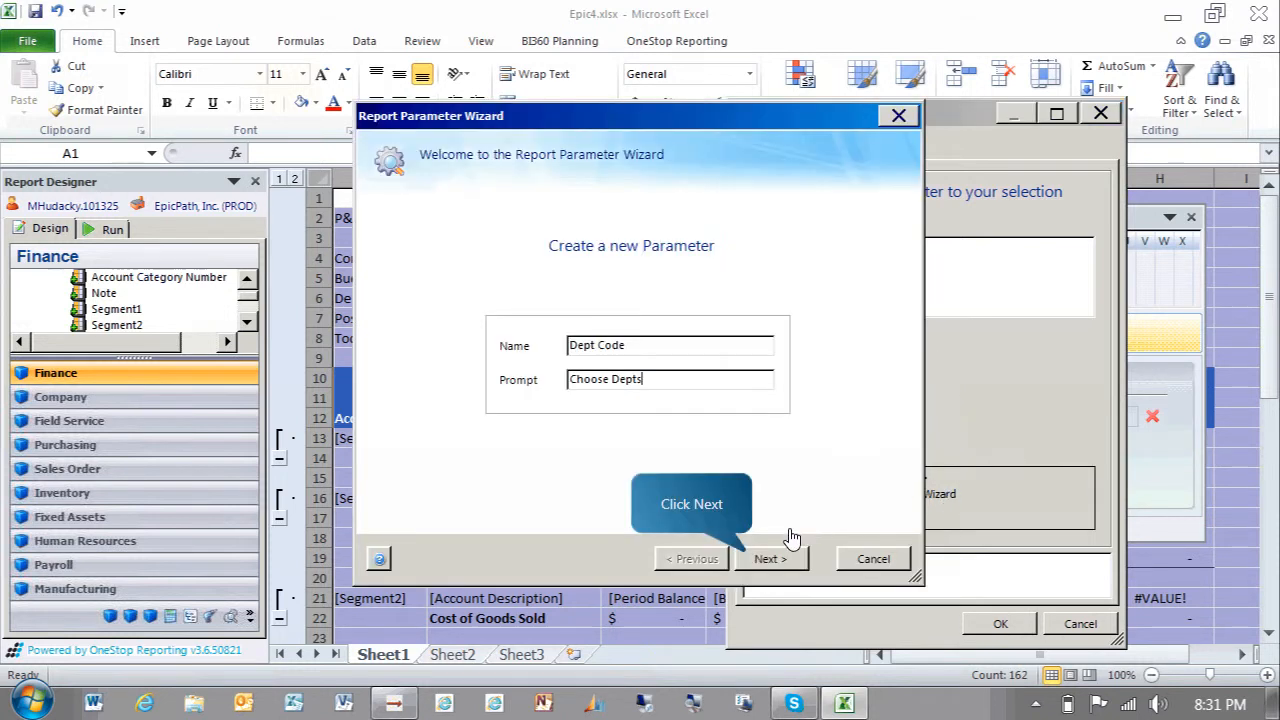
pyautogui.click(778, 561)
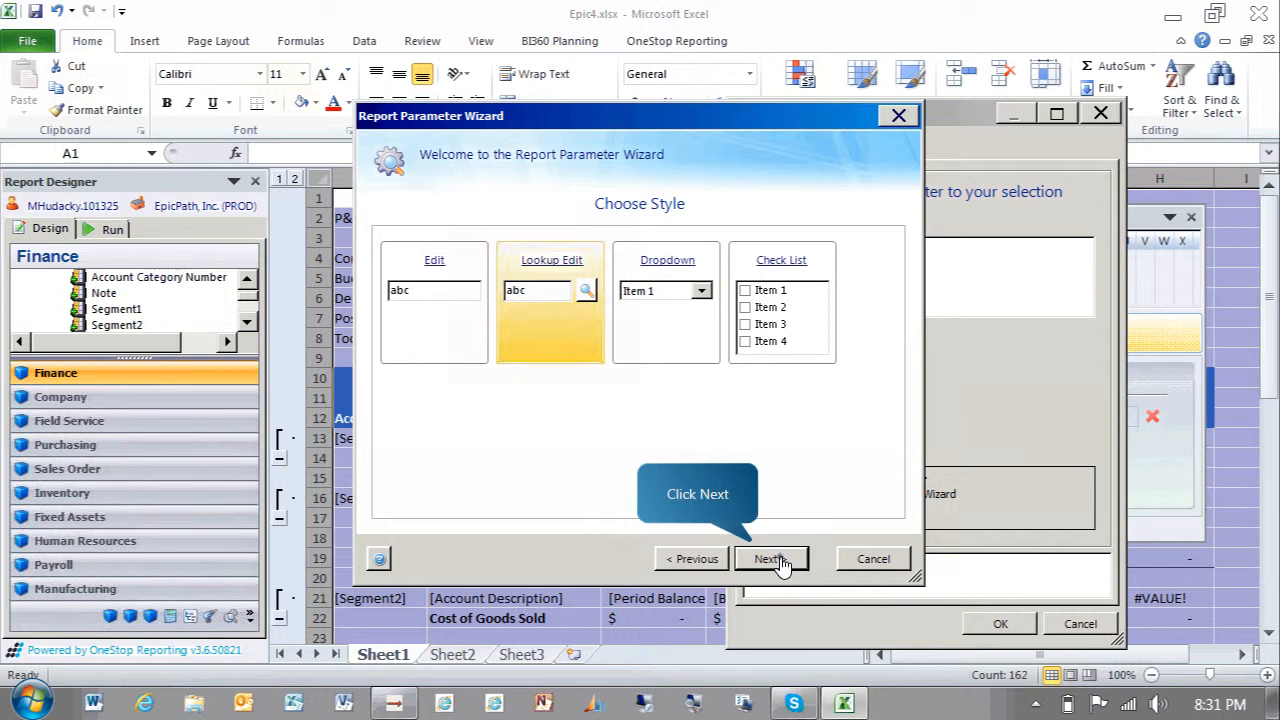
pyautogui.click(771, 559)
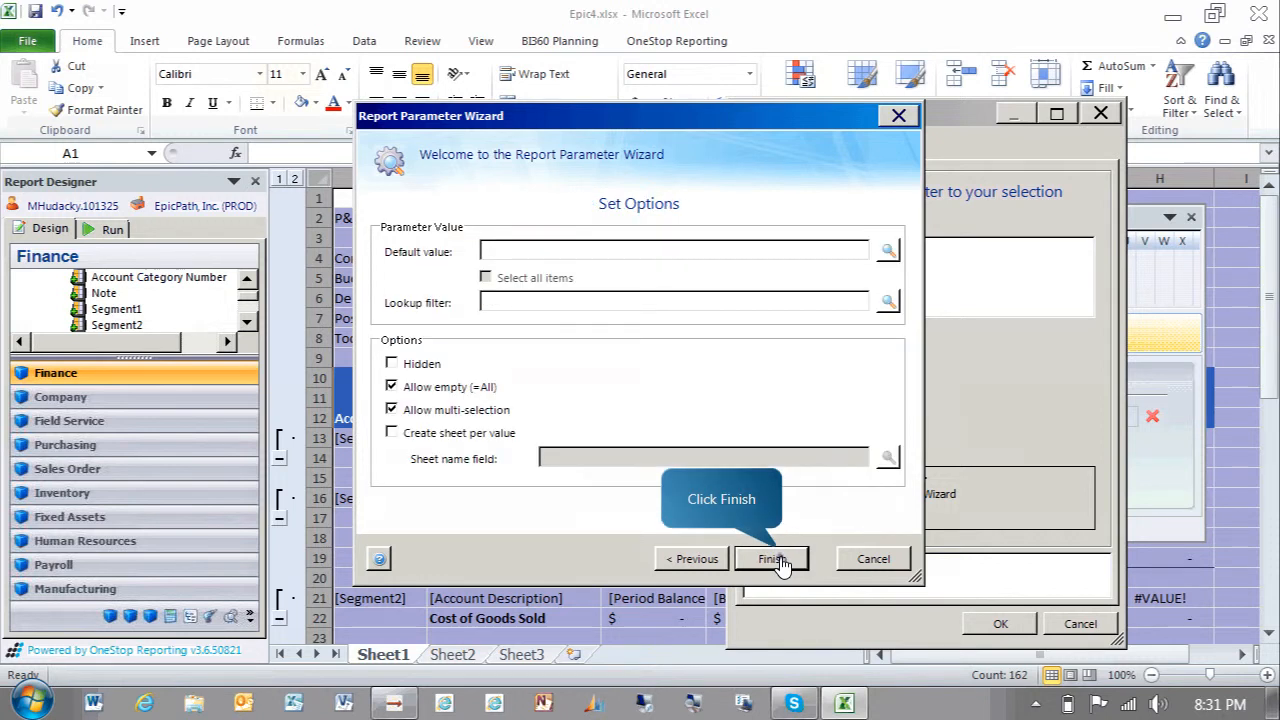
pyautogui.click(779, 559)
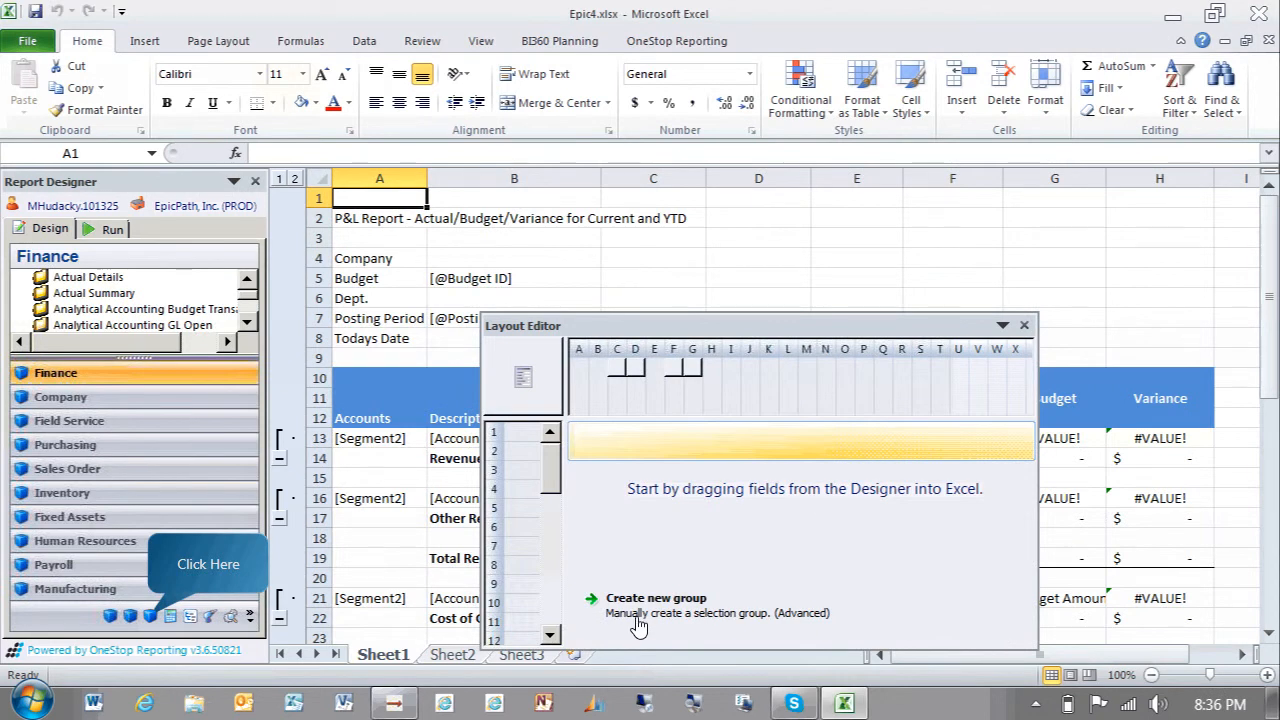
# Place the System Company Name field from This Company into the Company cell B4
pyautogui.click(151, 617)
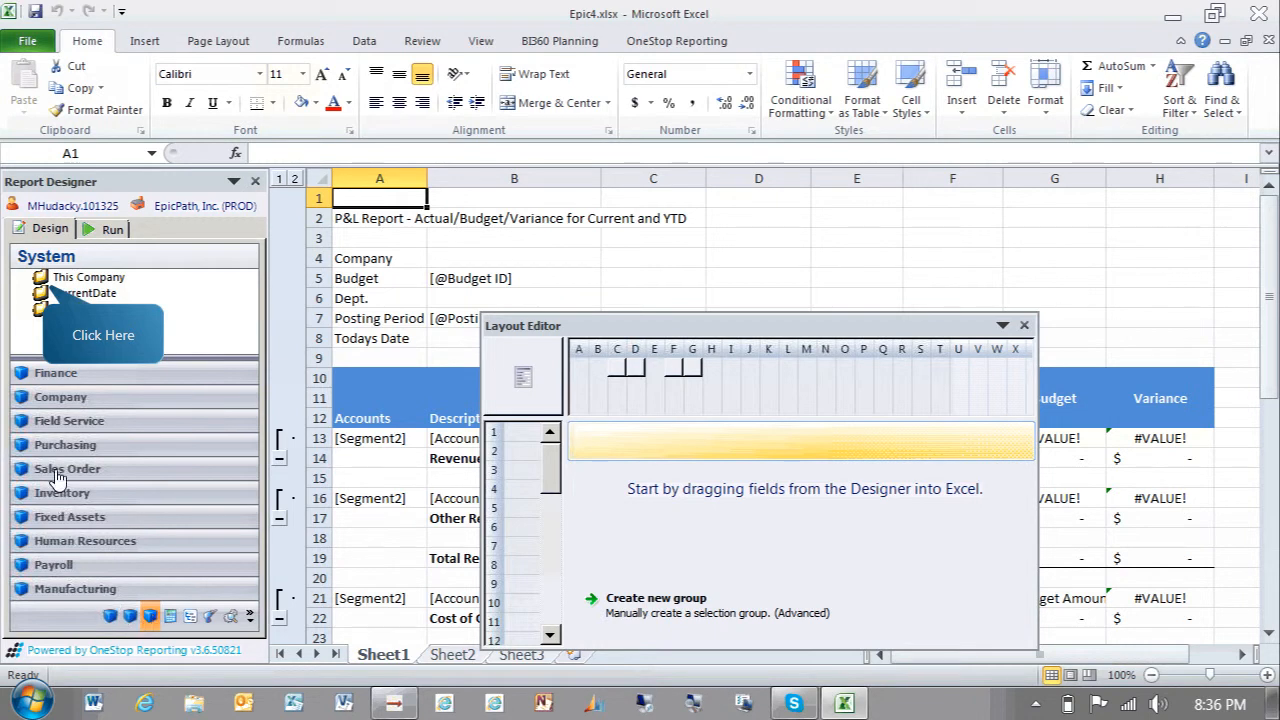
pyautogui.click(44, 297)
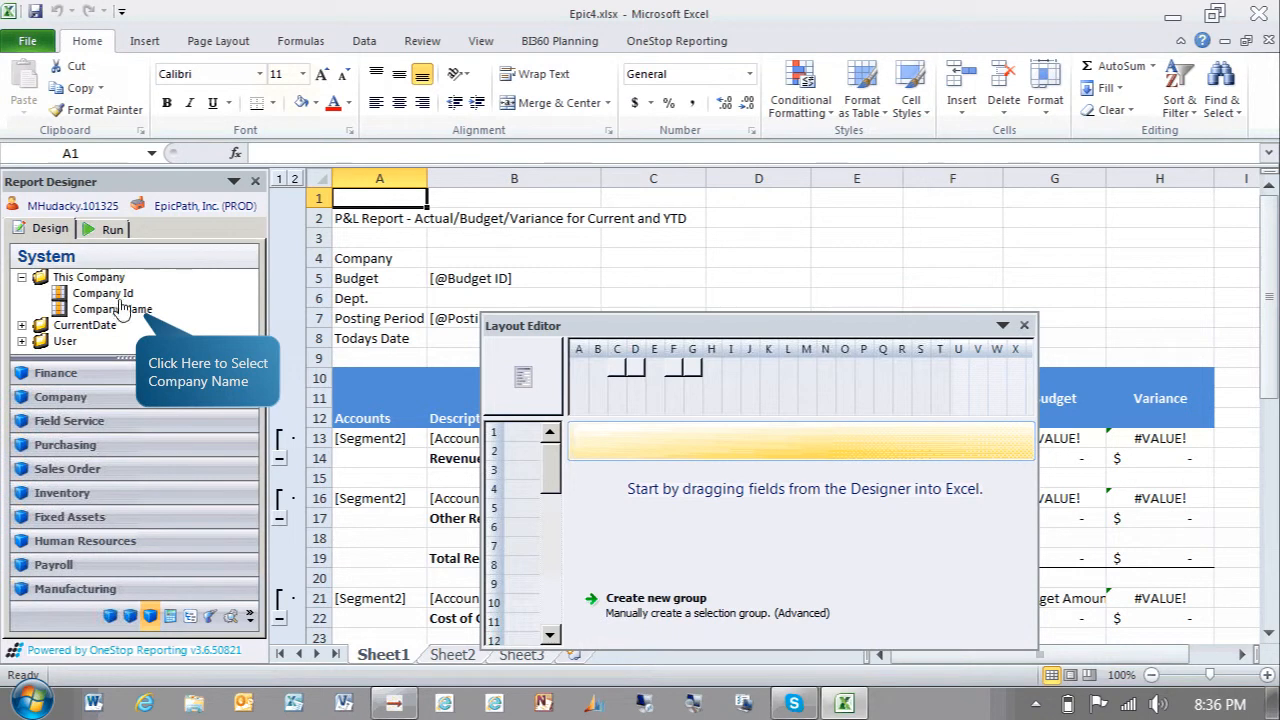
pyautogui.moveTo(127, 317); pyautogui.dragTo(488, 259)
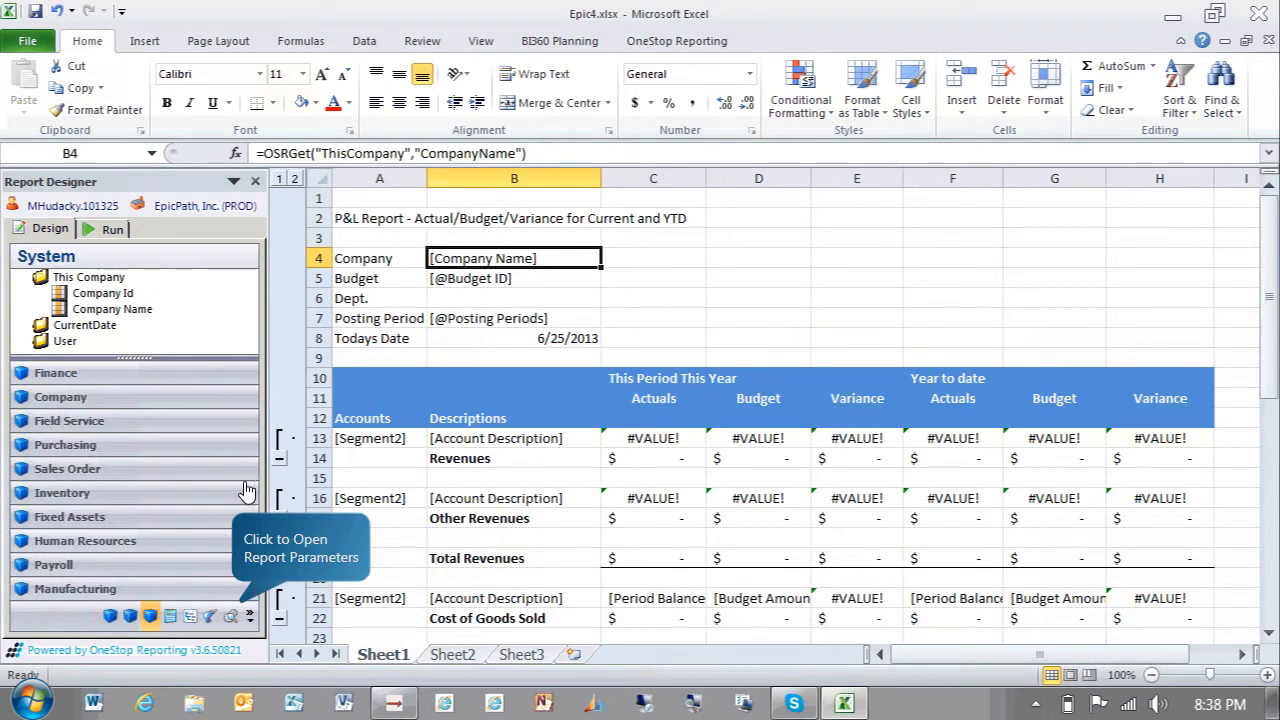
# Insert the Dept Code report parameter into the Dept. cell B6
pyautogui.click(237, 615)
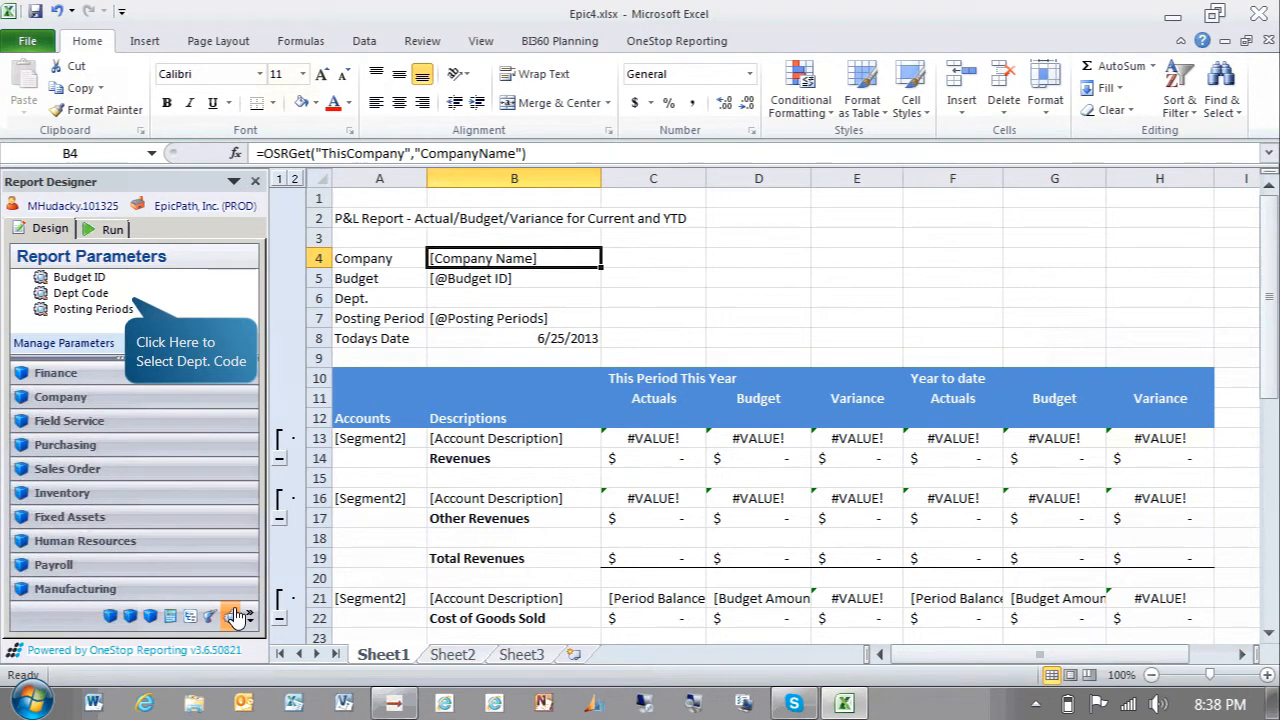
pyautogui.click(125, 300)
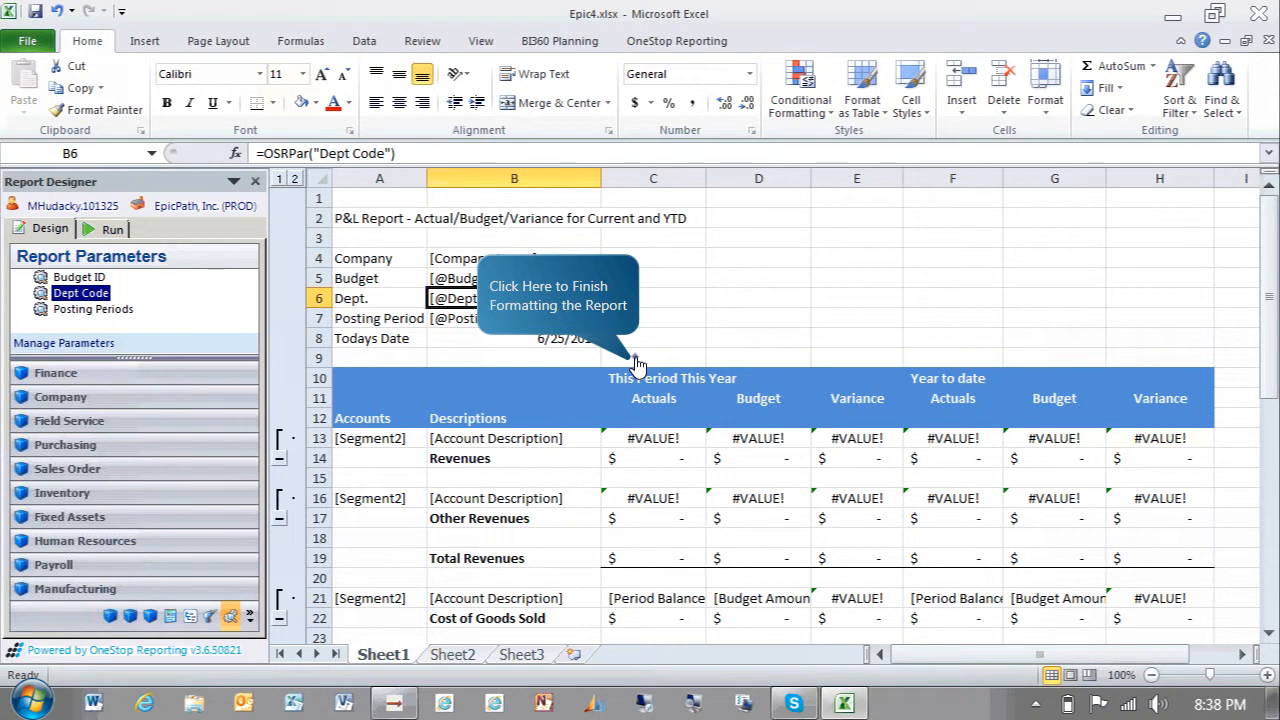
pyautogui.click(635, 365)
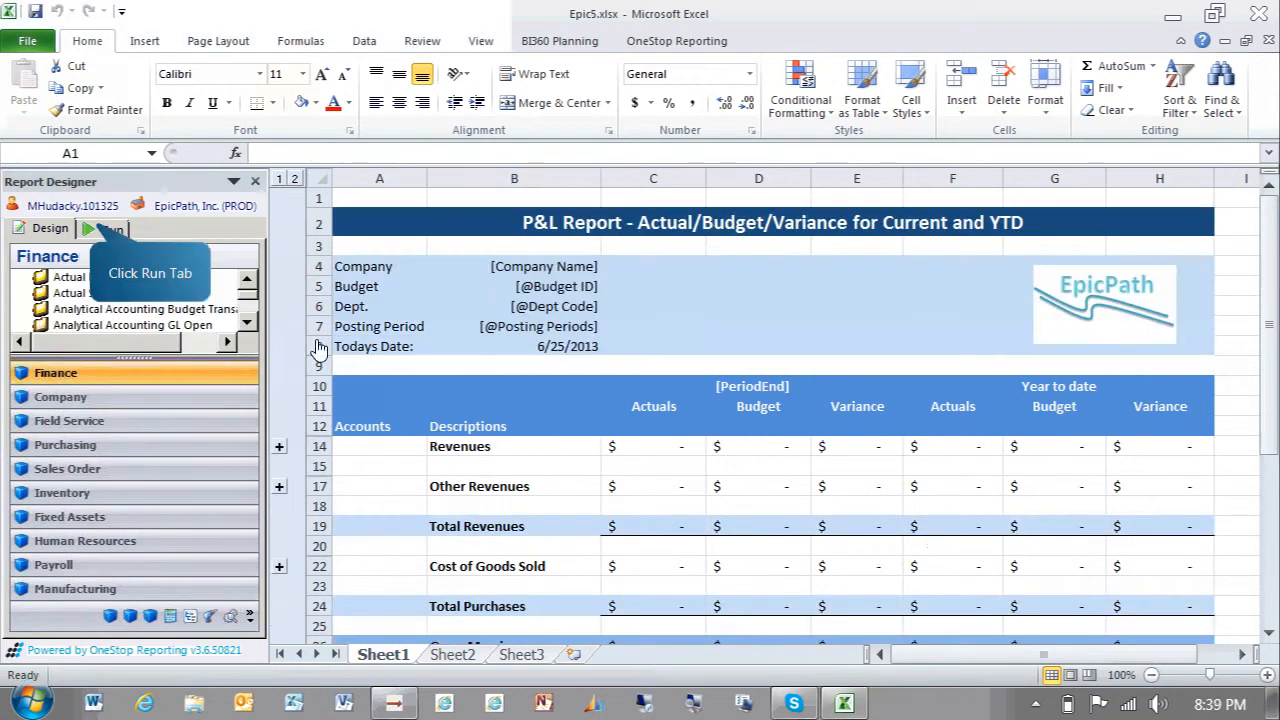
# Switch to run mode and run the formatted report, reviewing the results down to net profit
pyautogui.click(105, 229)
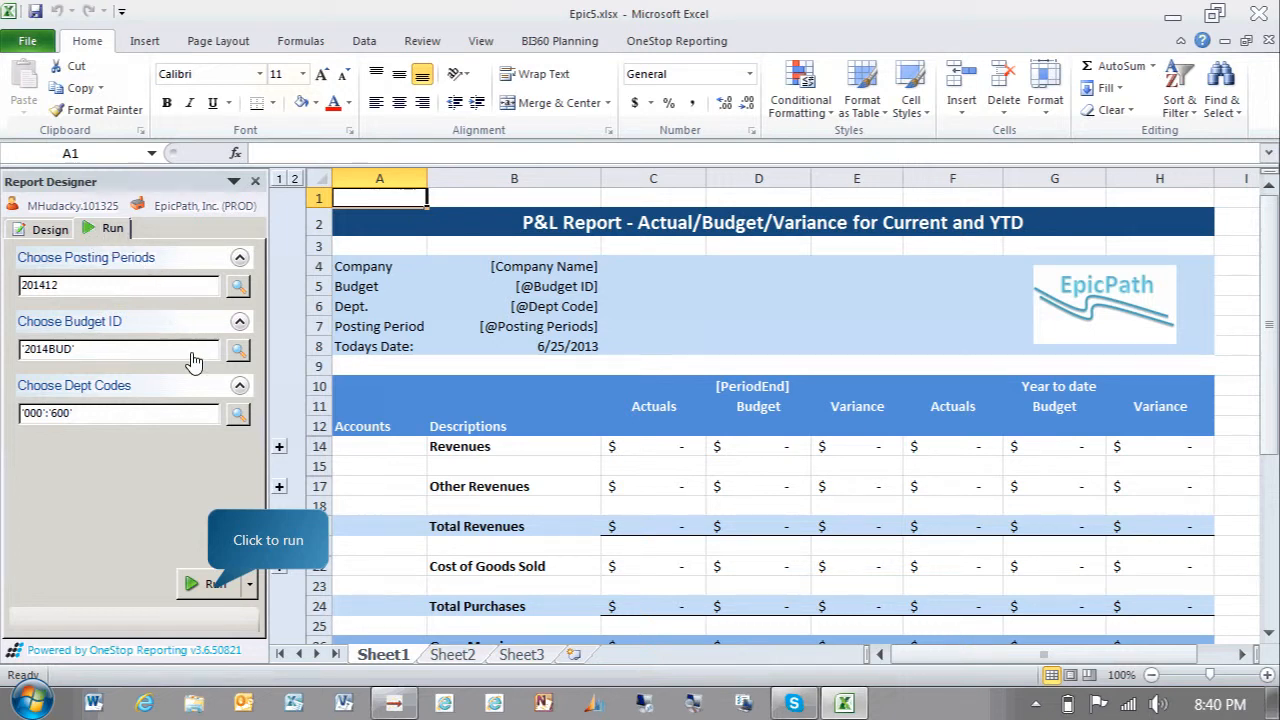
pyautogui.click(212, 586)
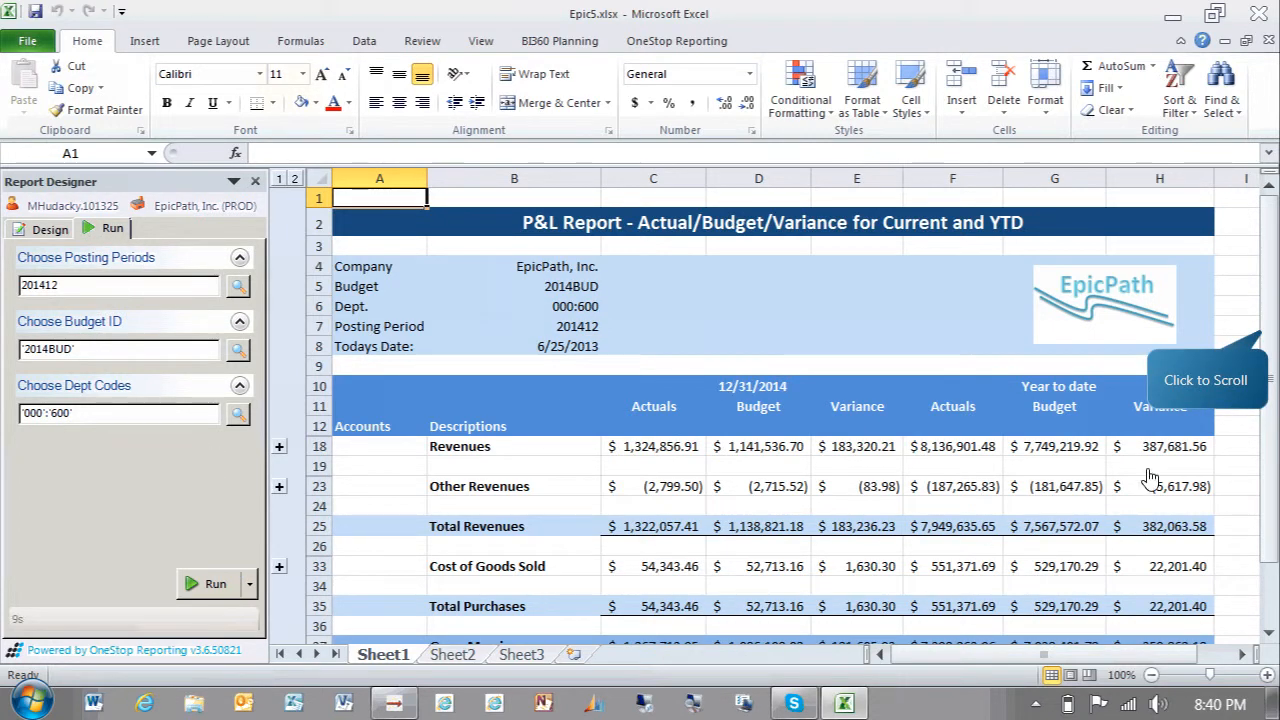
pyautogui.click(1266, 335)
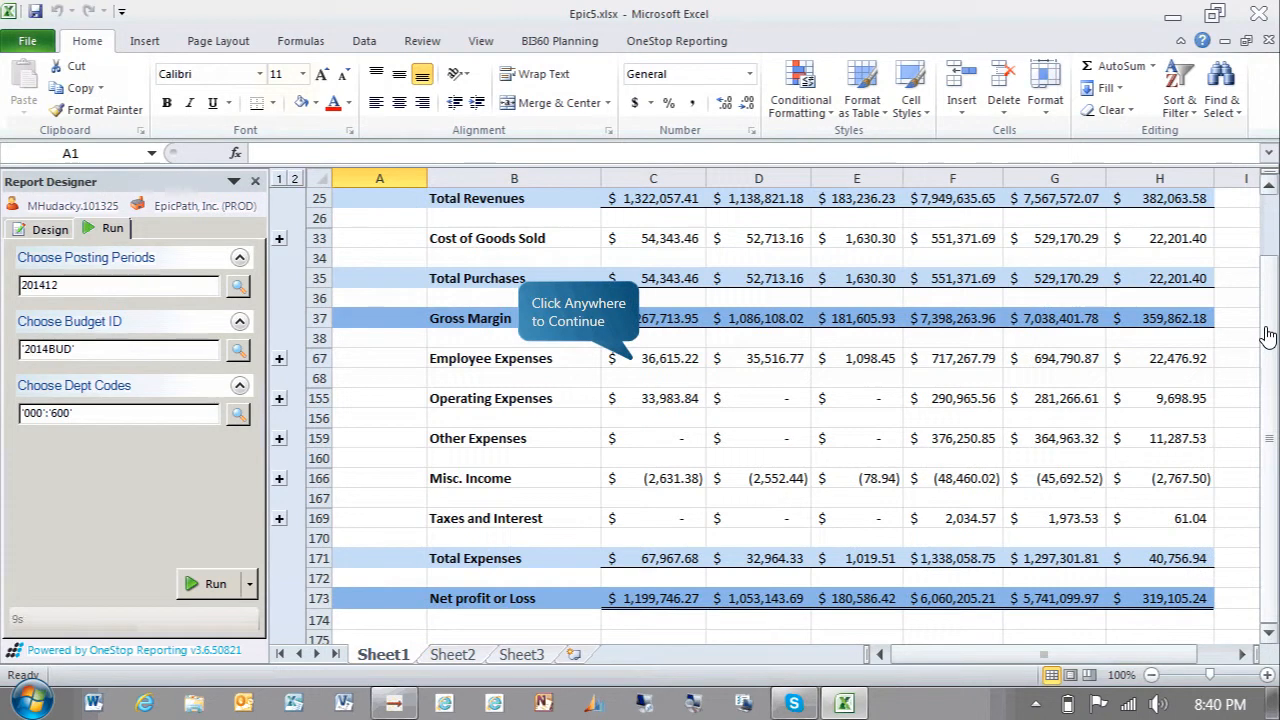